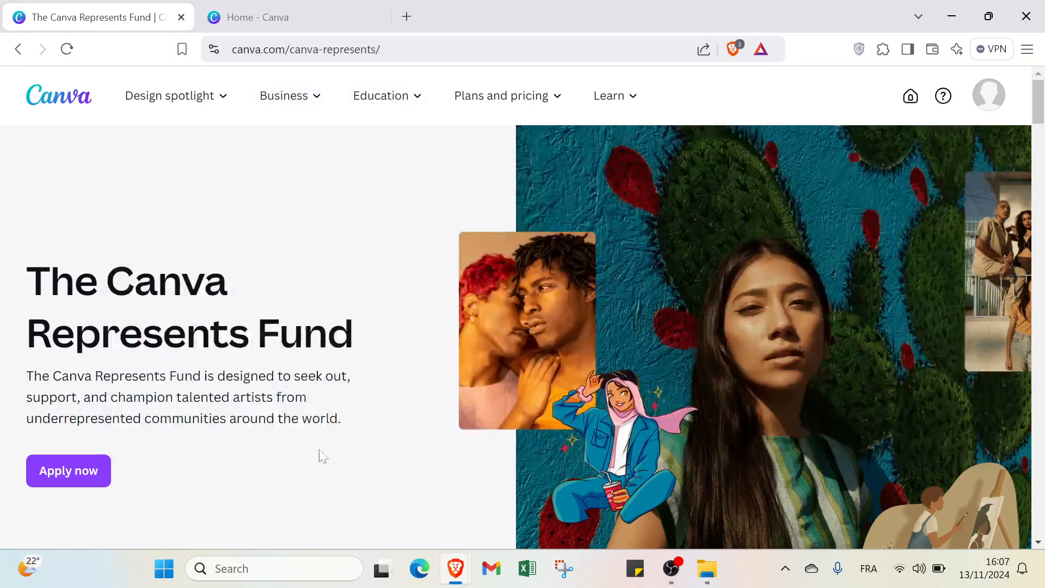
Step: Read through the Canva Represents Fund page and look at the account menu options
scroll(408, 344, "down", 7)
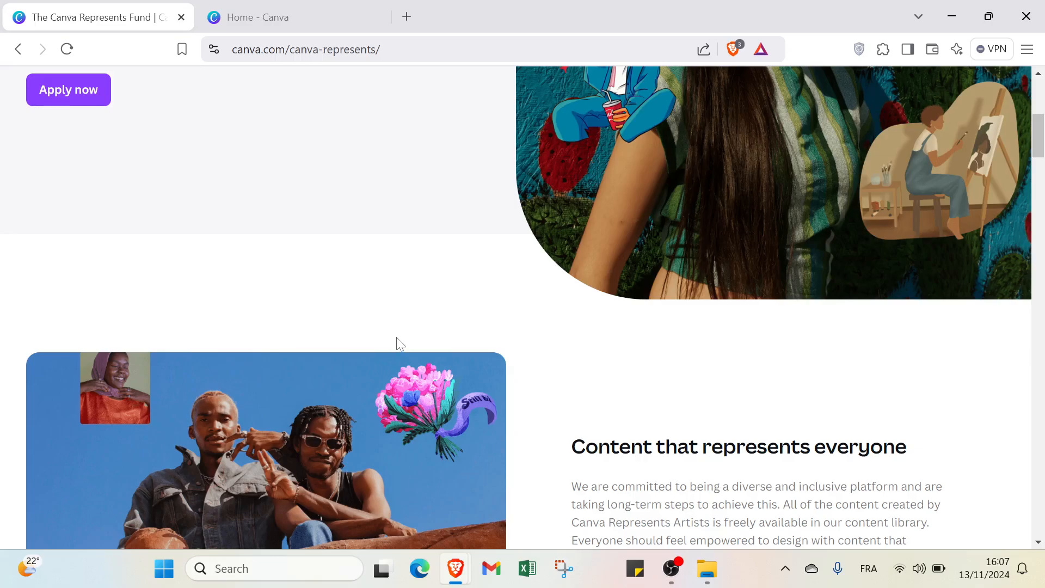
scroll(400, 344, "down", 4)
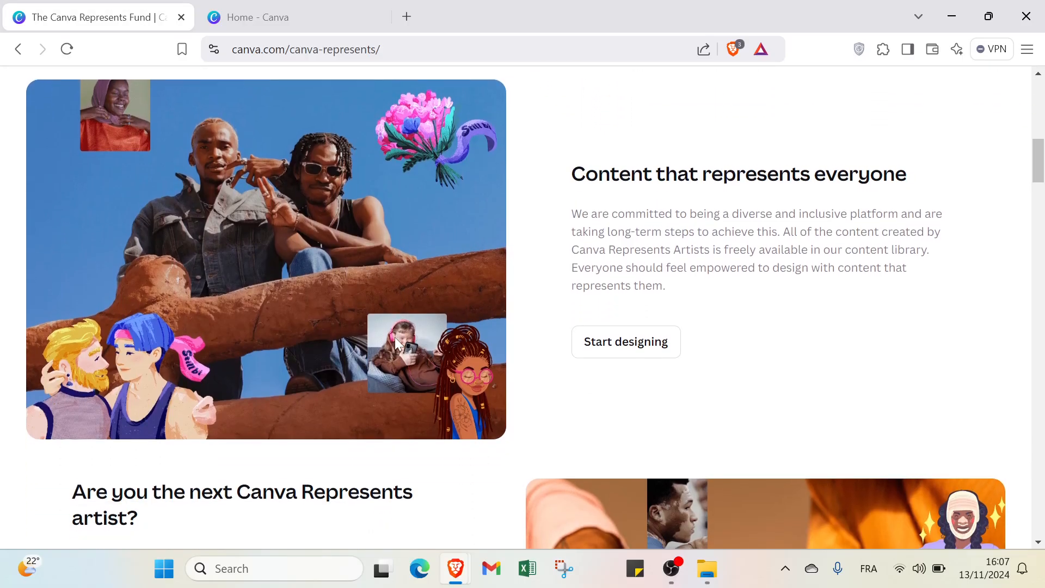
scroll(396, 343, "down", 2)
scroll(396, 343, "down", 2)
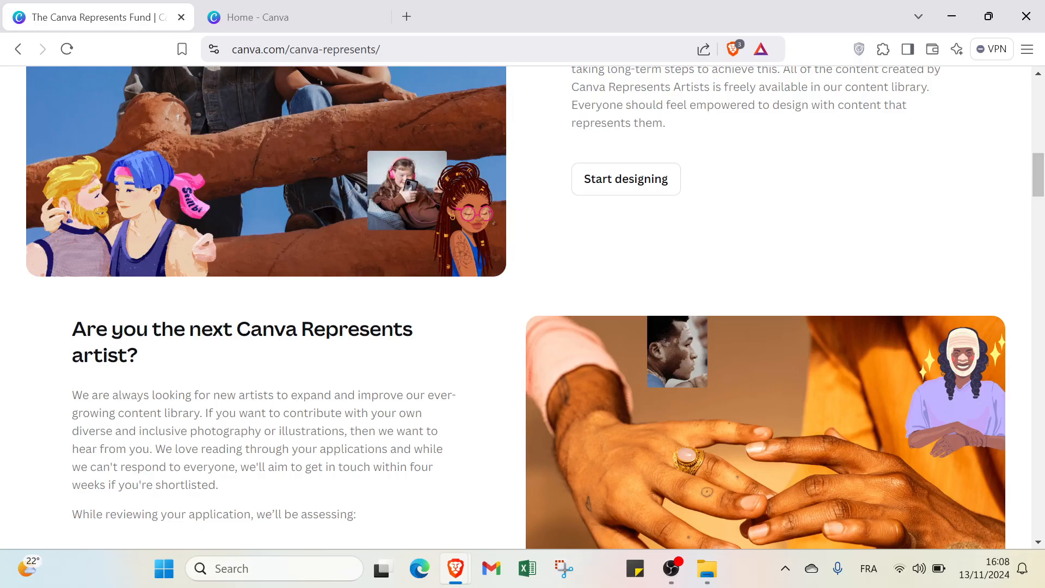
scroll(522, 305, "up", 15)
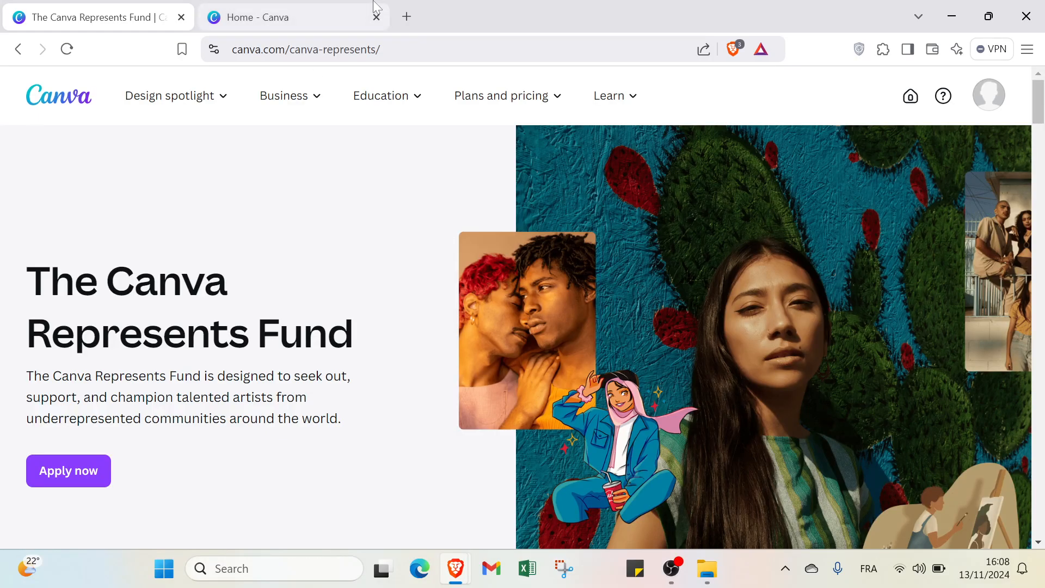
left_click(291, 14)
left_click(130, 25)
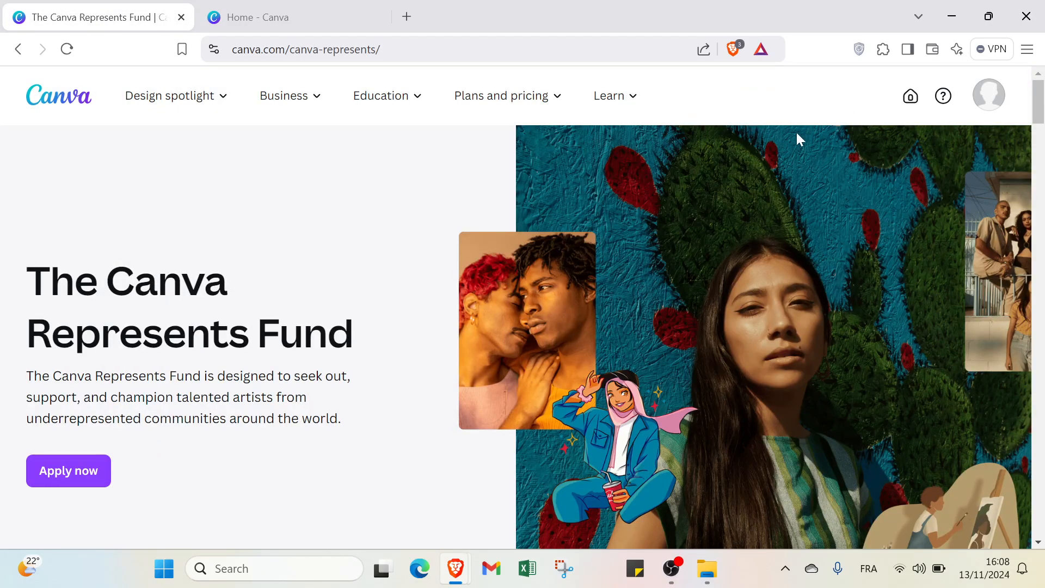
left_click(999, 101)
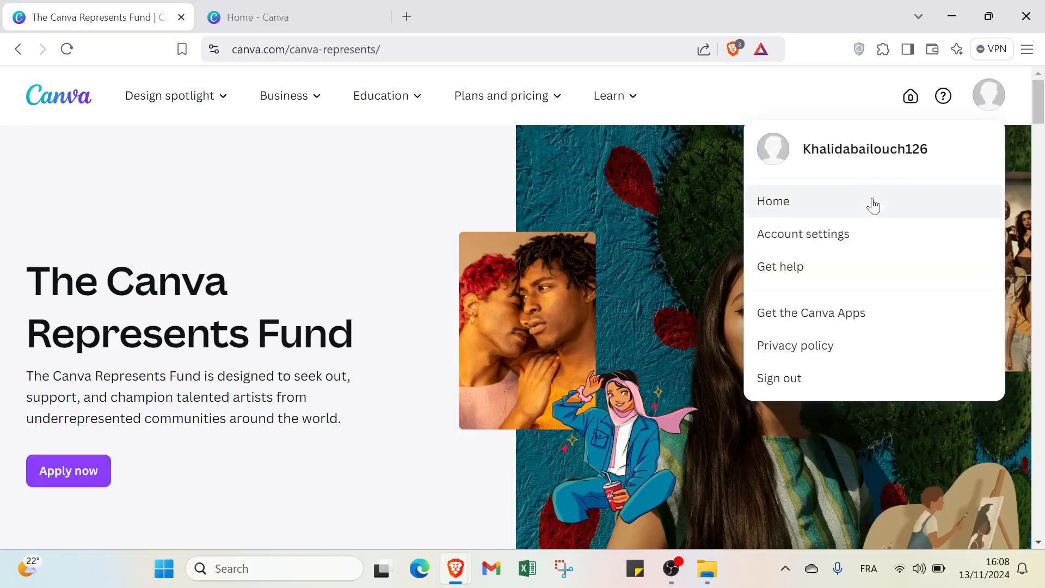
left_click(674, 175)
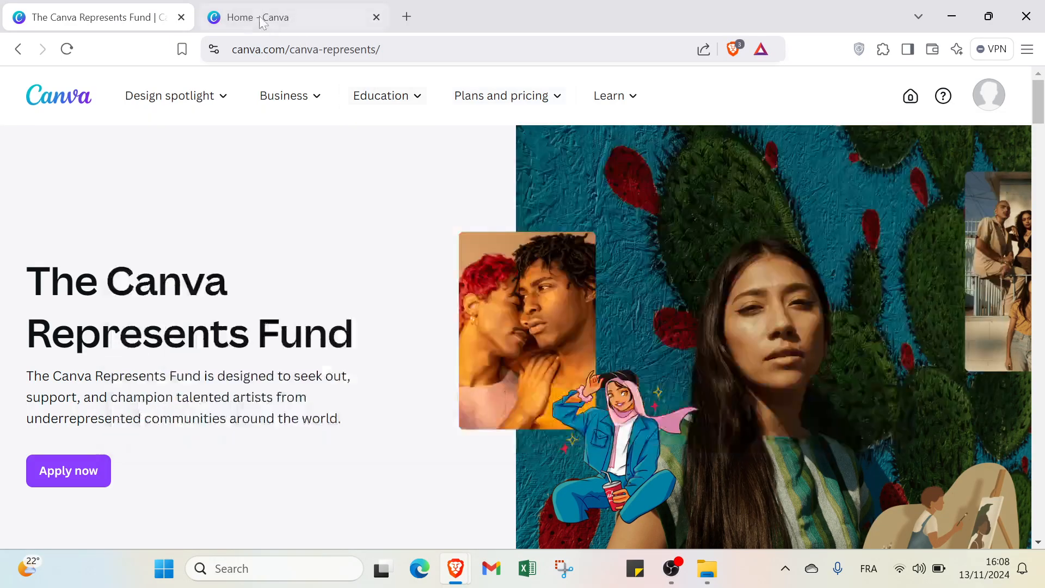
Step: Switch to the Canva home tab, search for "reels" and browse all matching Canva templates
left_click(252, 16)
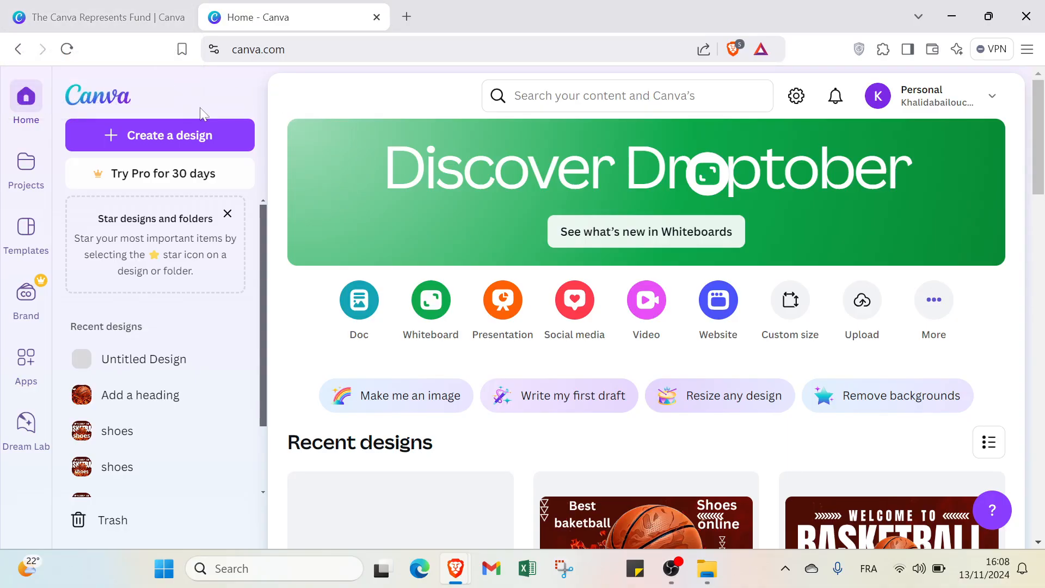
left_click(604, 96)
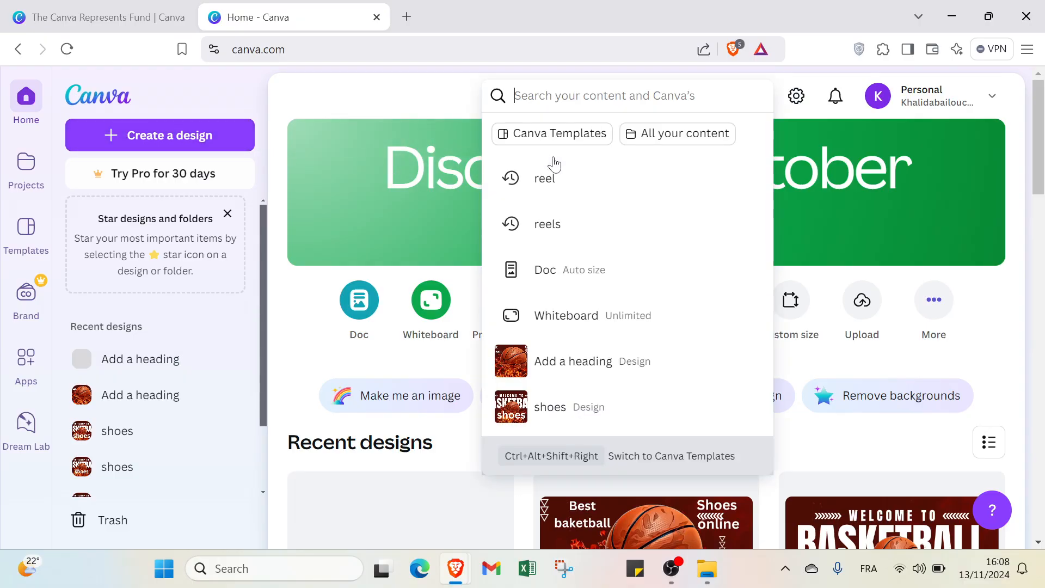
left_click(597, 244)
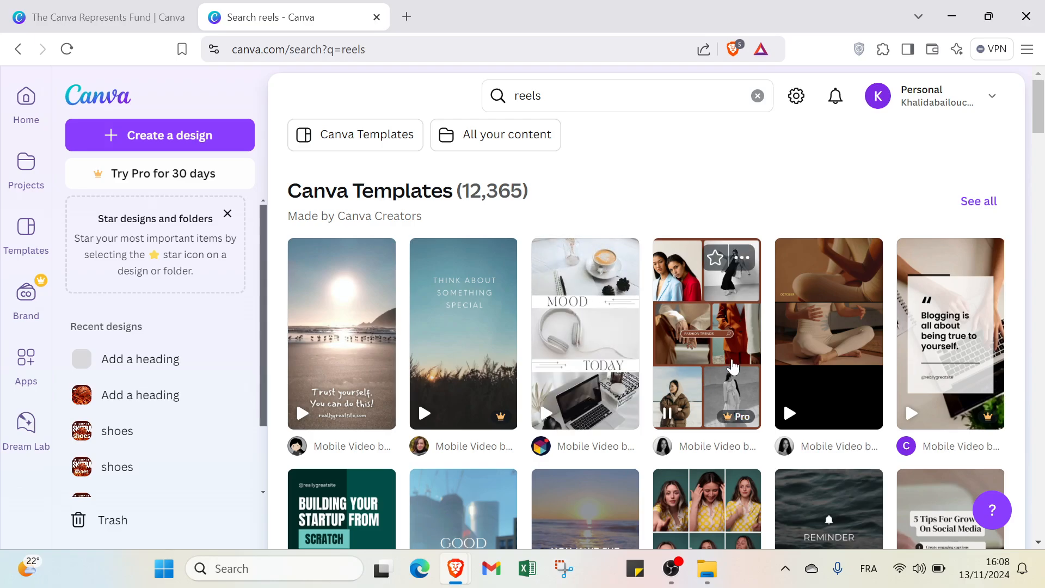
scroll(730, 362, "down", 5)
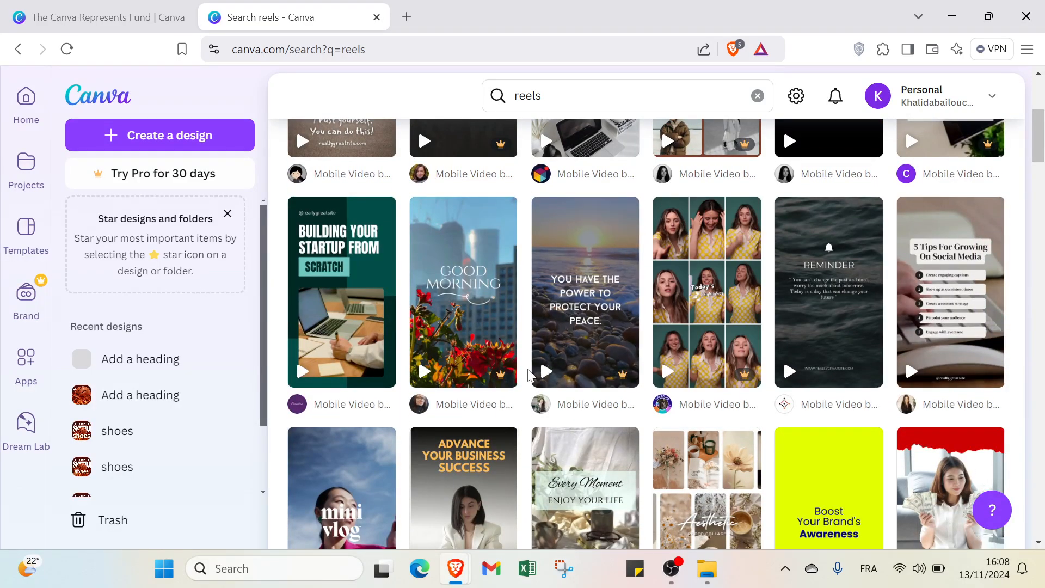
scroll(527, 375, "up", 5)
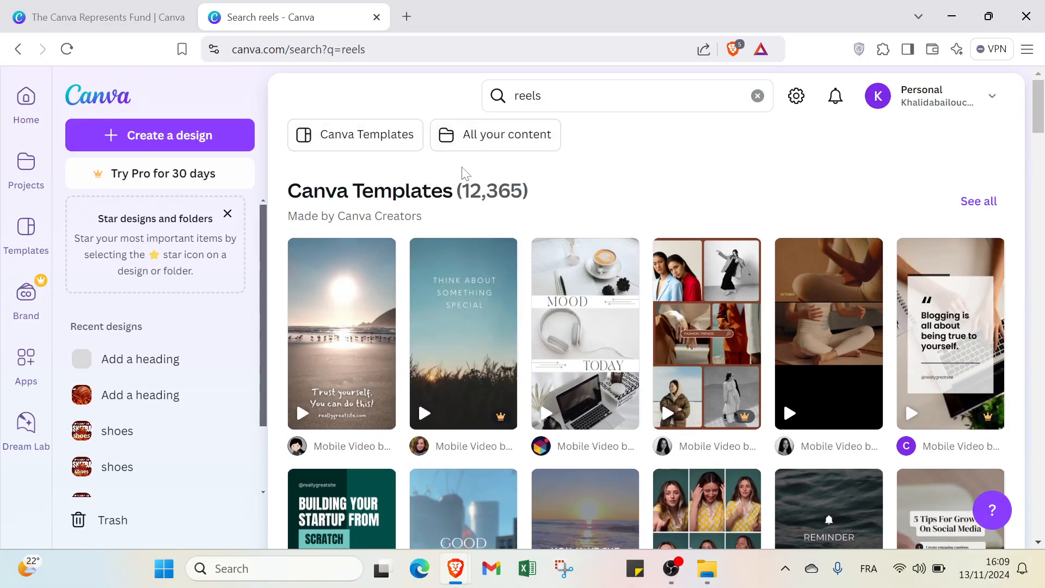
left_click(983, 208)
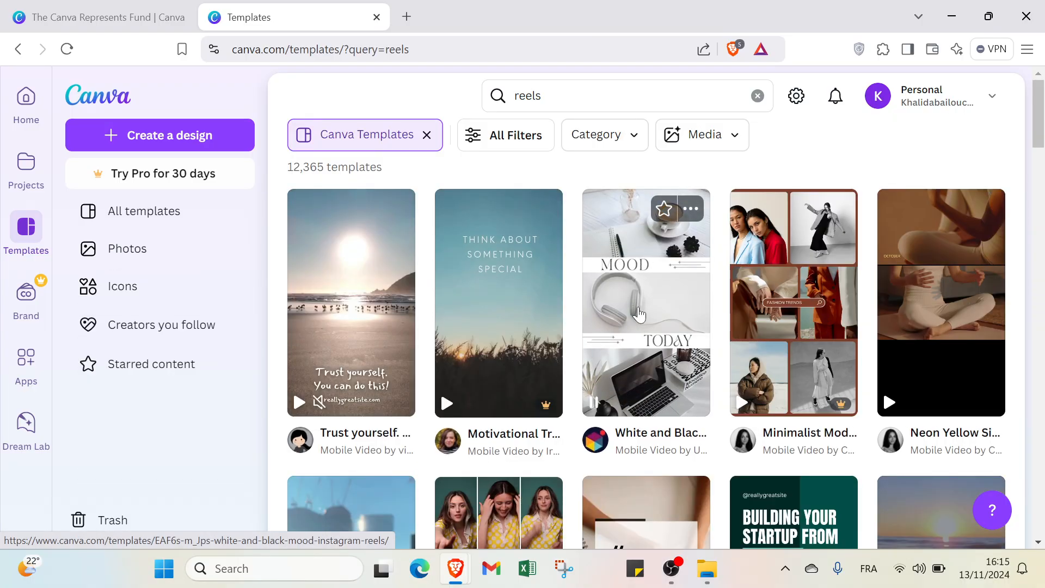
Step: Return to the home page and examine the custom size settings and available units for a new design
left_click(43, 109)
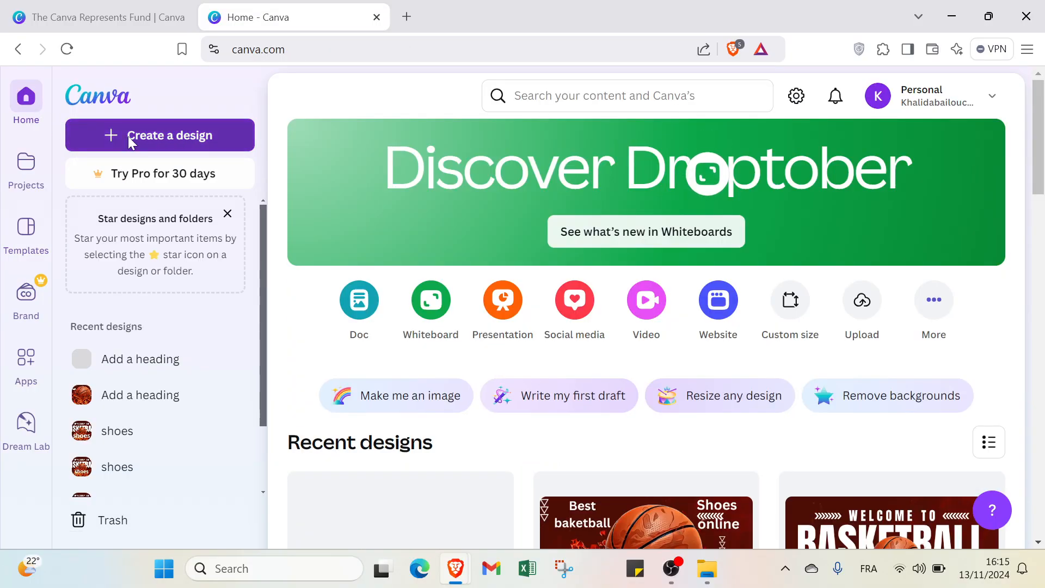
left_click(128, 136)
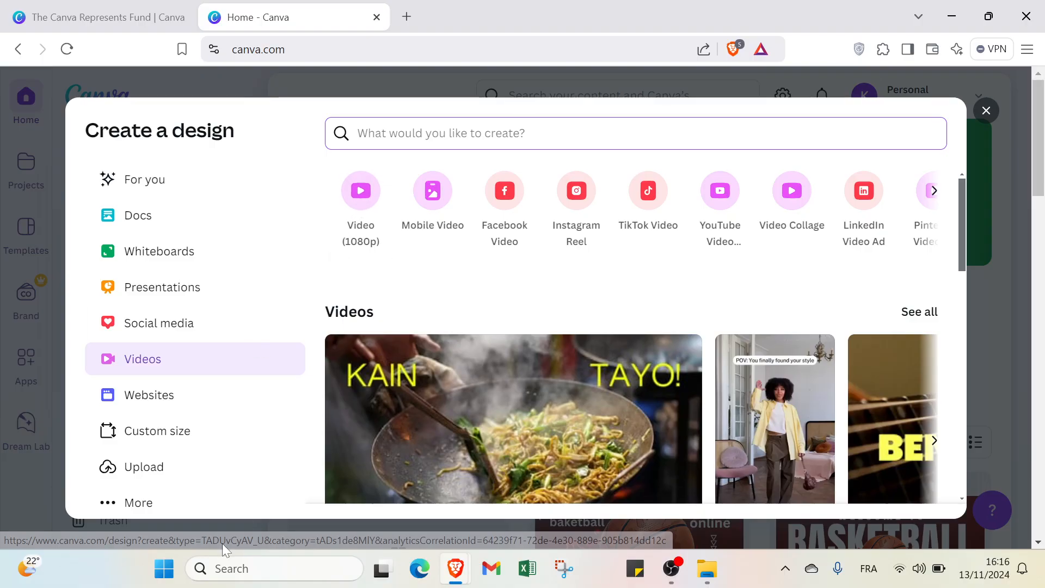
left_click(220, 443)
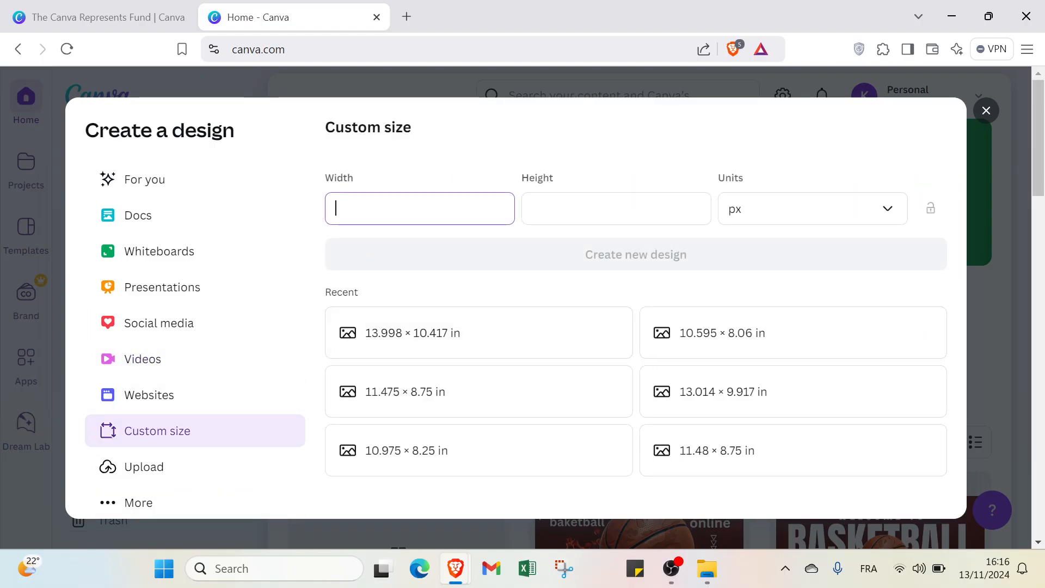
left_click(759, 220)
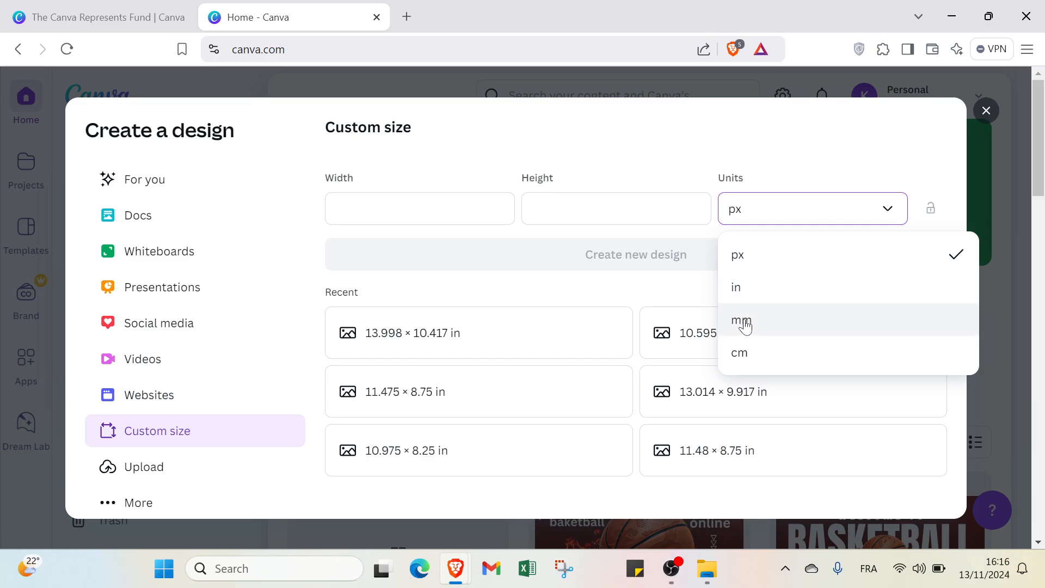
left_click(659, 182)
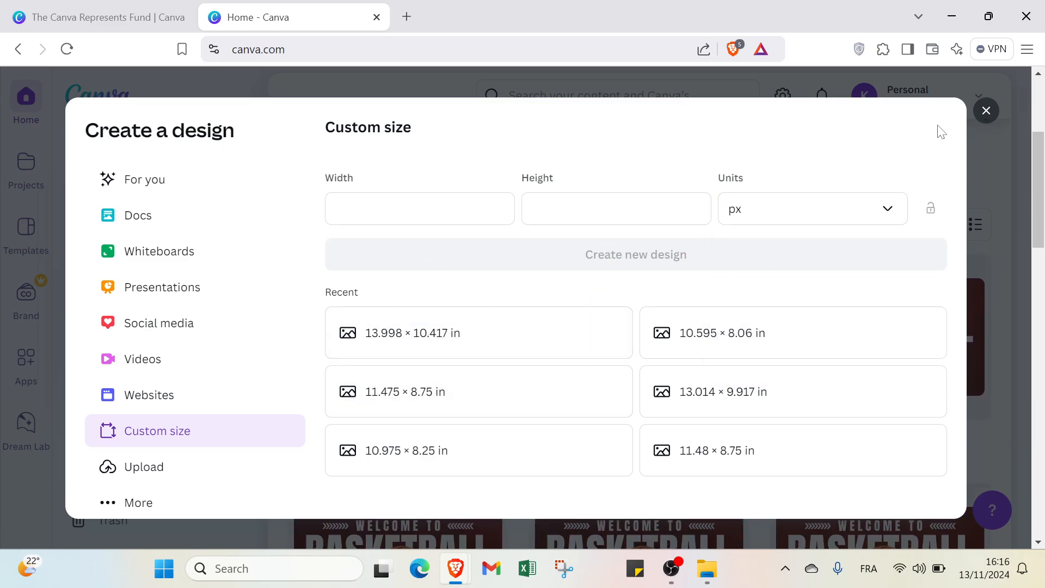
left_click(986, 110)
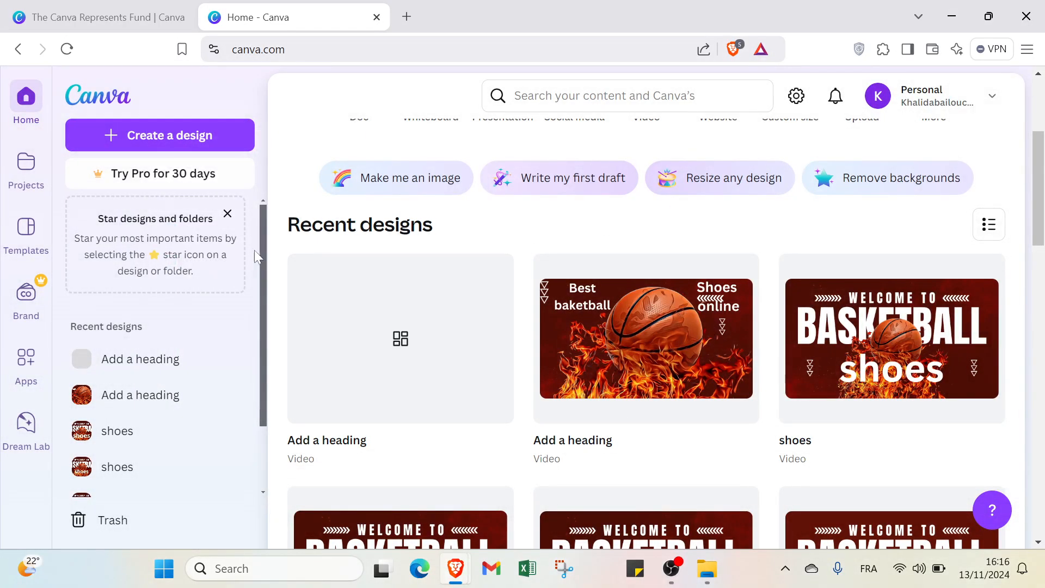
Step: Create a new blank Video (1080p) design from the home page
scroll(327, 257, "up", 4)
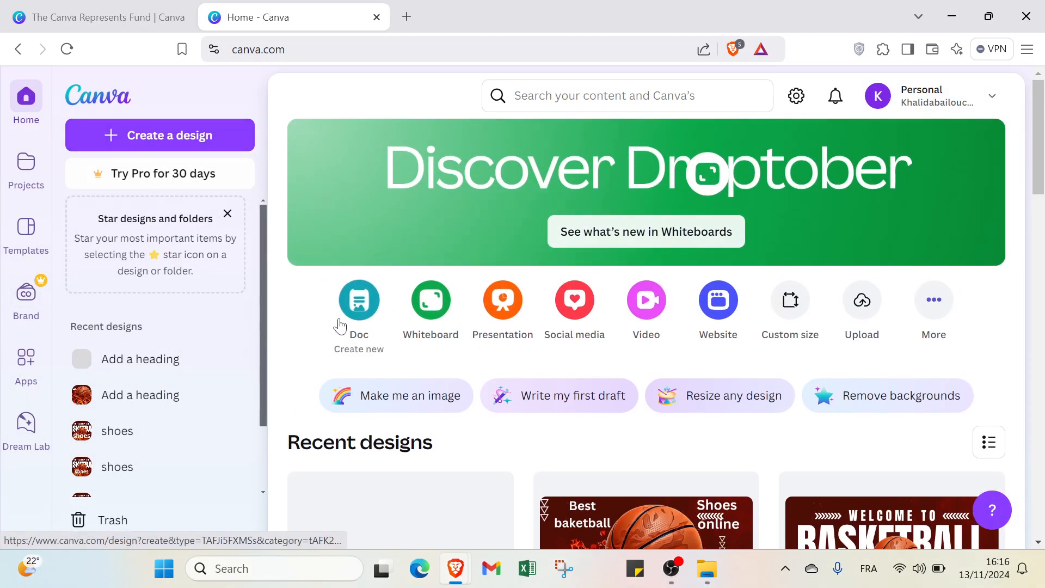
left_click(646, 330)
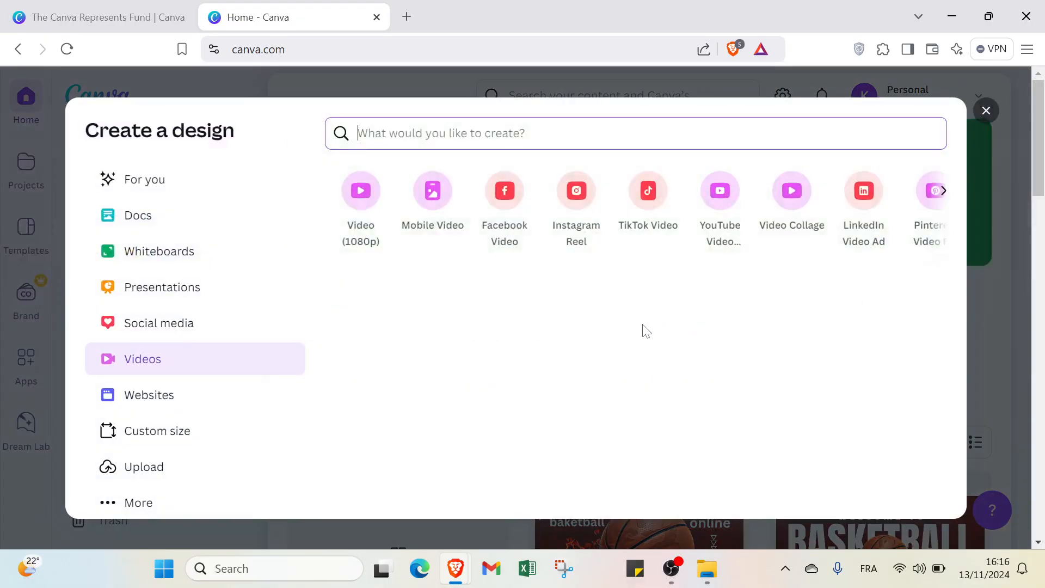
left_click(358, 196)
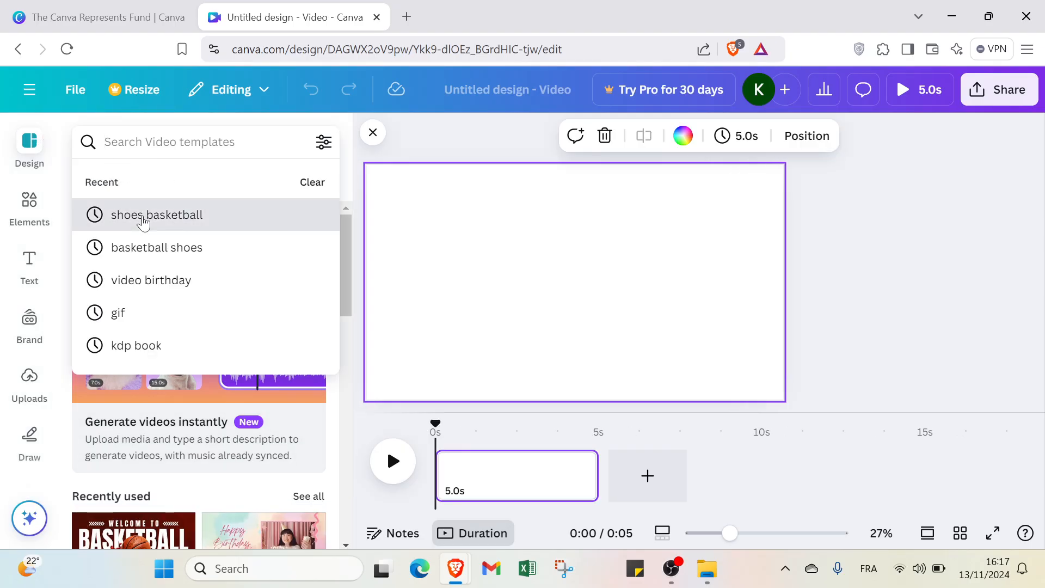
Step: Search the video templates for "shoes basketball" and apply the Red Modern Basketball Channel Video template
left_click(137, 216)
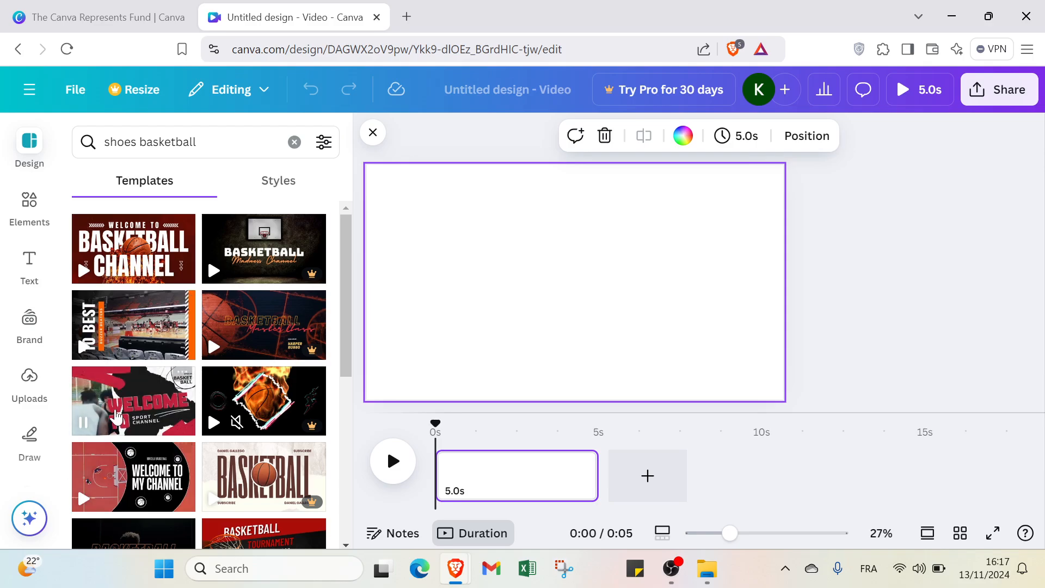
scroll(115, 414, "down", 3)
scroll(159, 332, "up", 3)
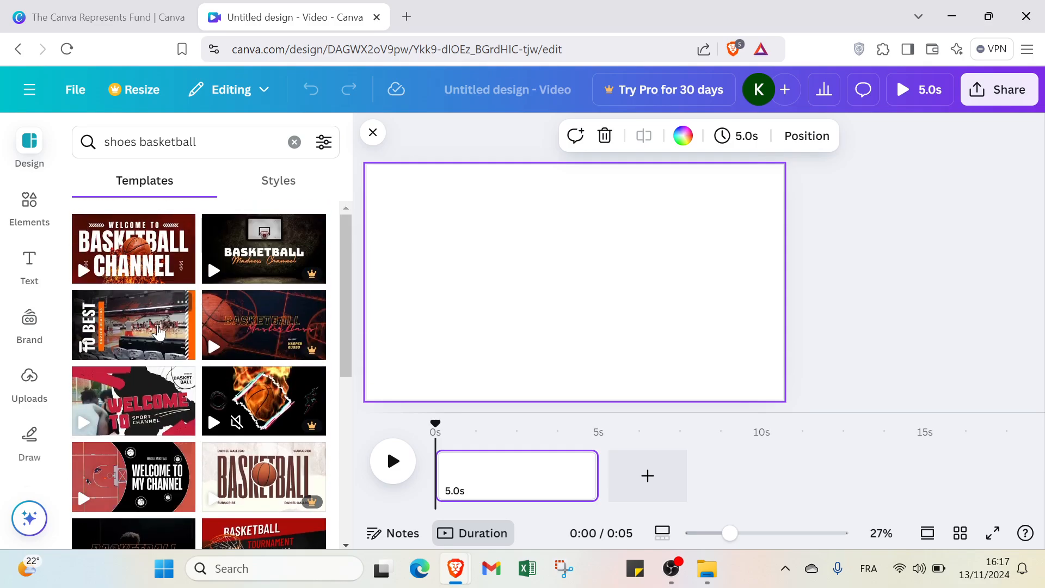
left_click(171, 250)
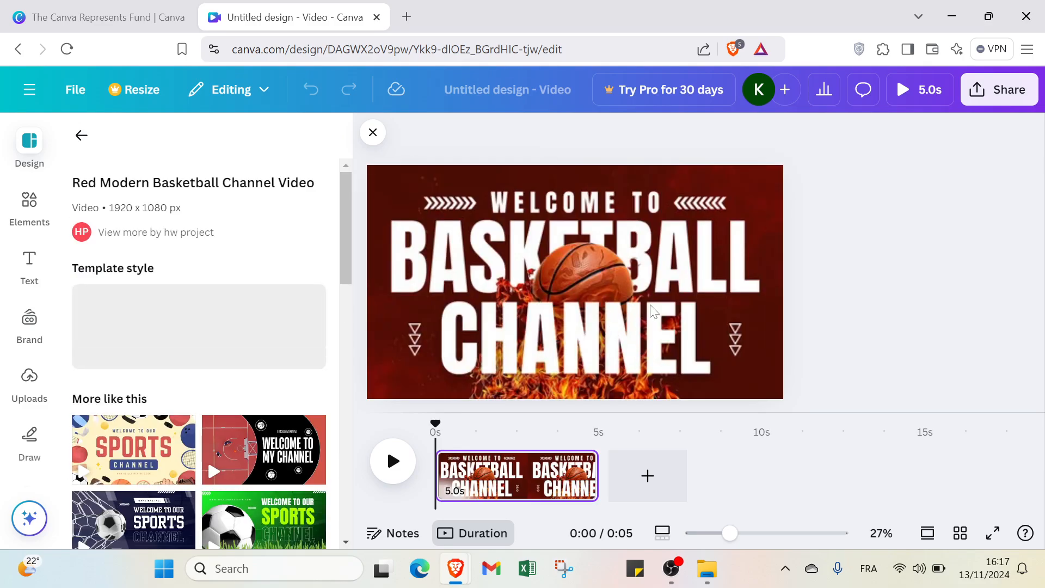
Step: Delete the "CHANNEL", "BASKETBALL" and "WELCOME TO" texts from the video page
left_click(586, 338)
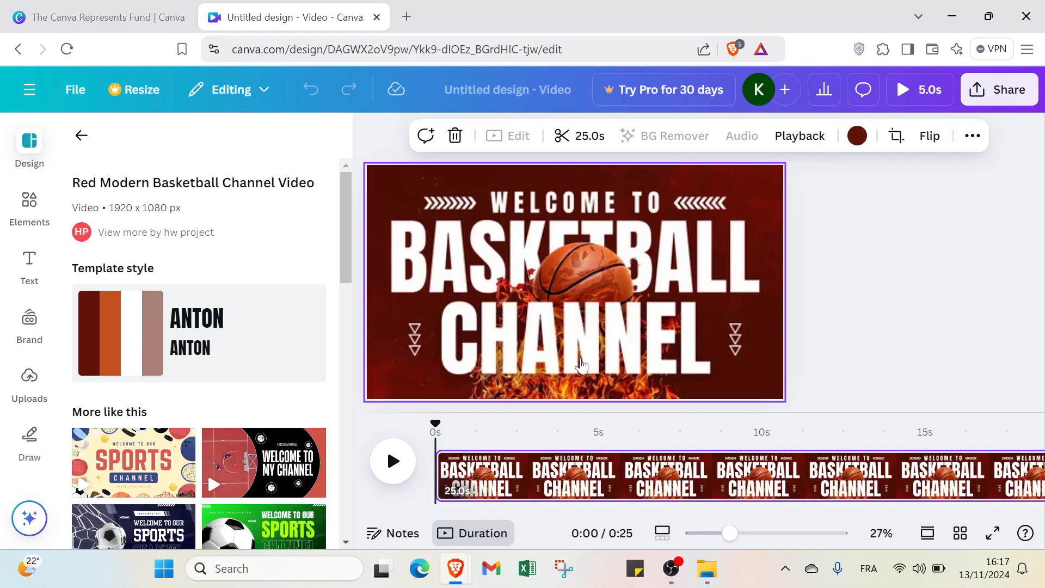
left_click(581, 361)
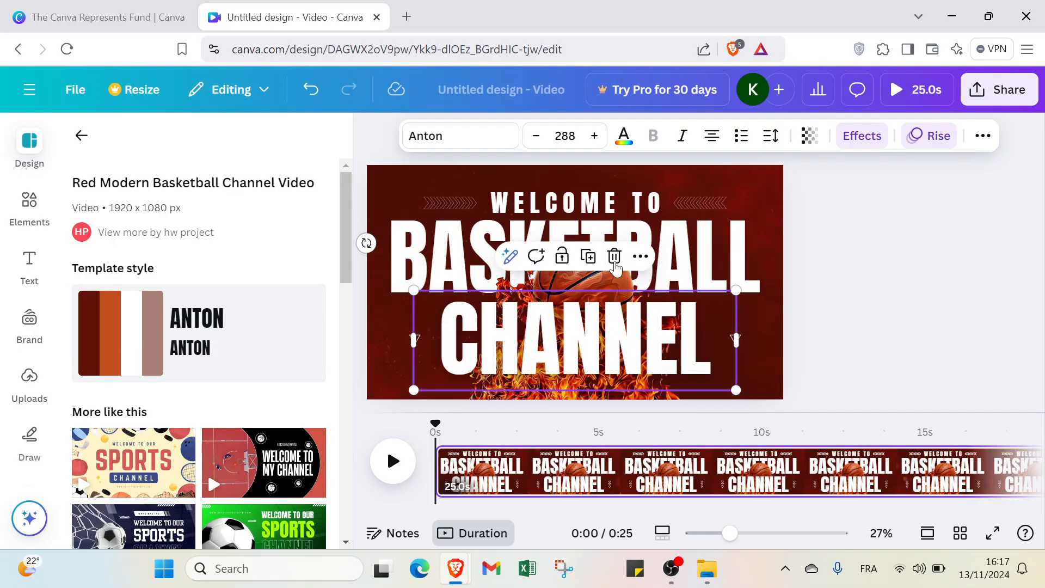
left_click(614, 256)
left_click(670, 255)
left_click(708, 256)
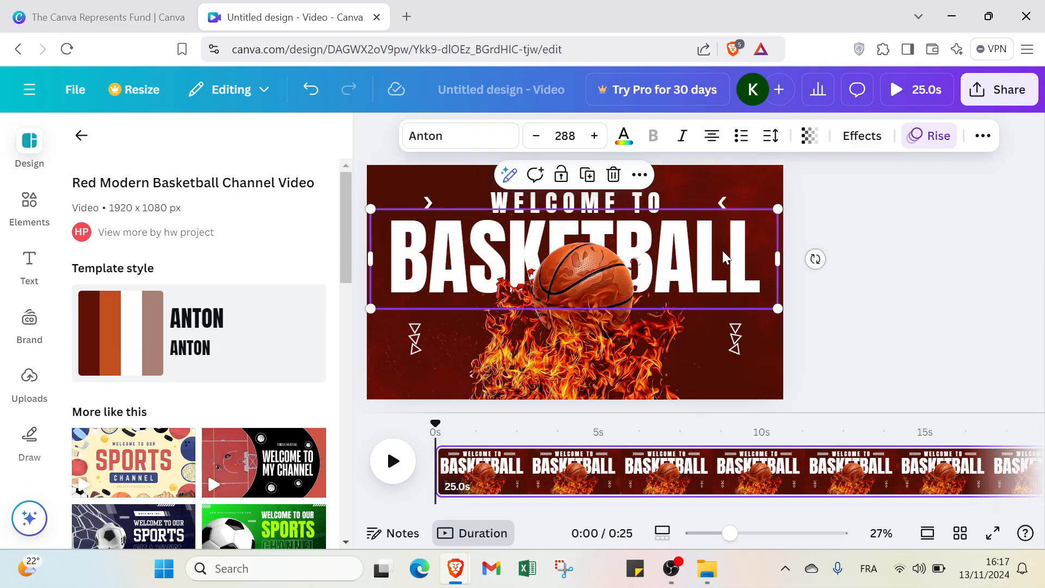
left_click(613, 175)
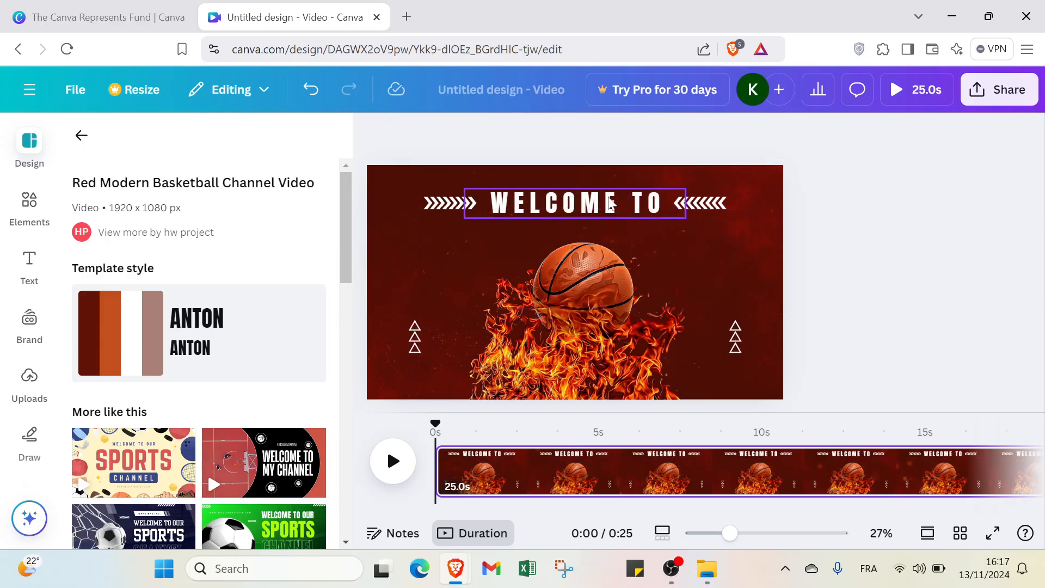
left_click(618, 202)
left_click(614, 256)
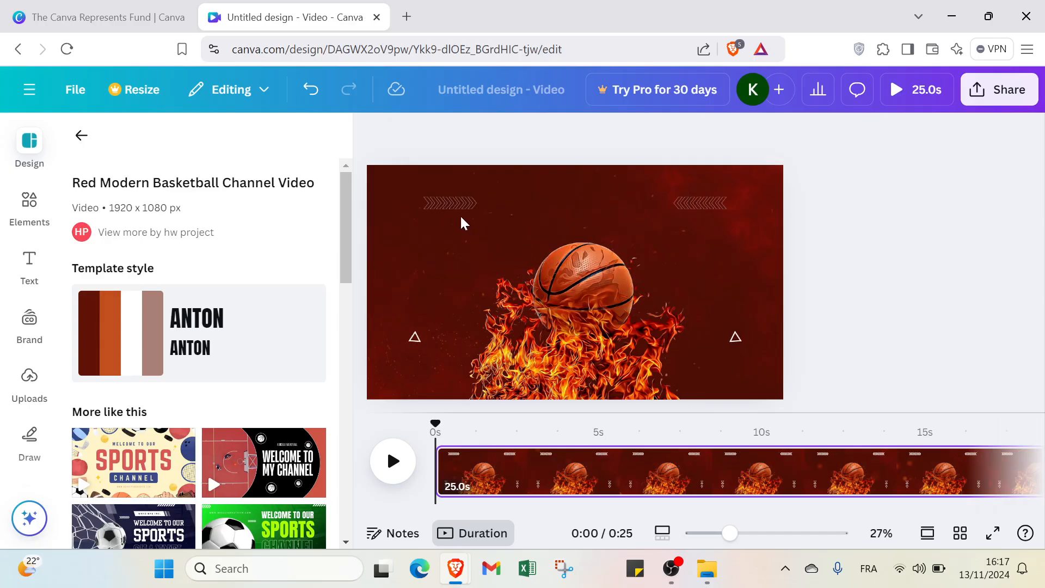
Step: Delete the two rows of chevron arrows and the two triangle columns on either side of the basketball
left_click(452, 204)
left_click(477, 243)
left_click(416, 333)
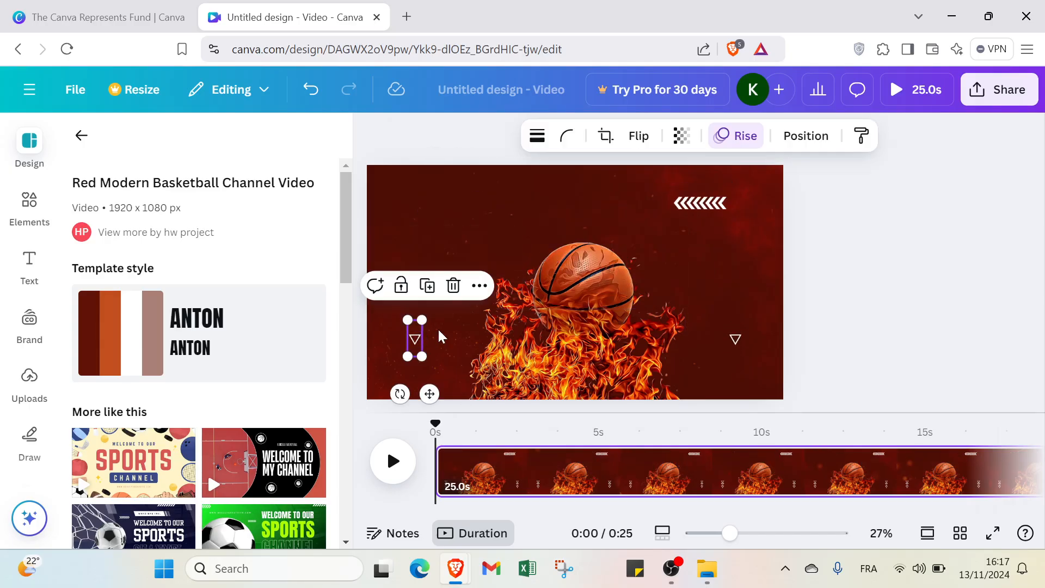
left_click(463, 281)
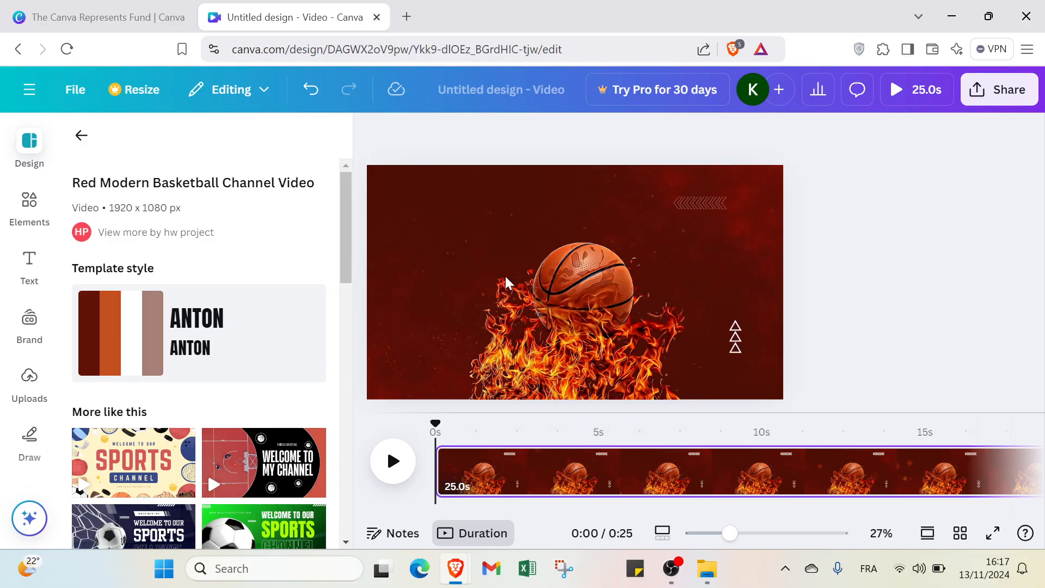
left_click(664, 212)
left_click(726, 242)
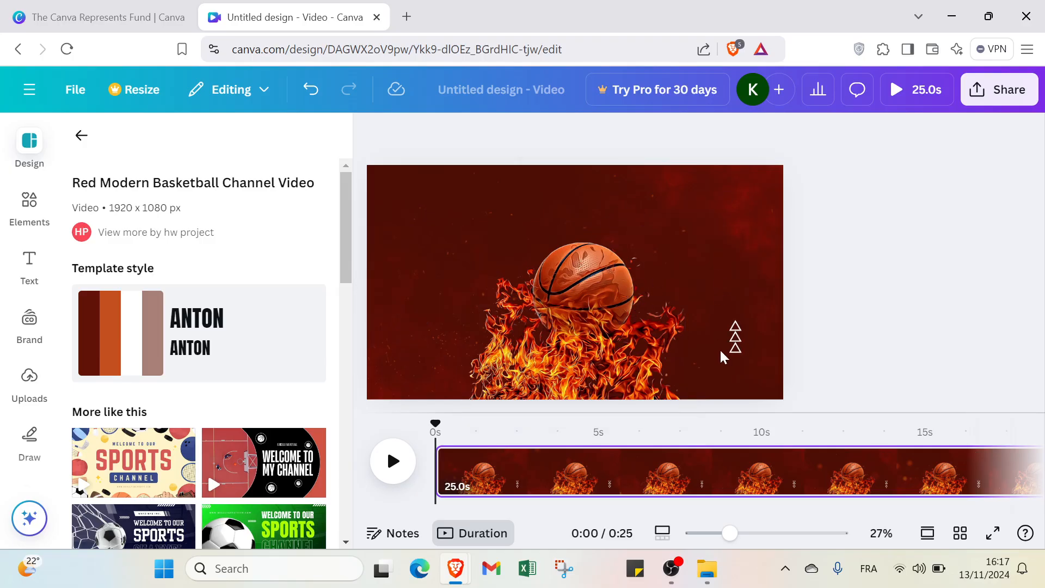
left_click(745, 347)
left_click(735, 339)
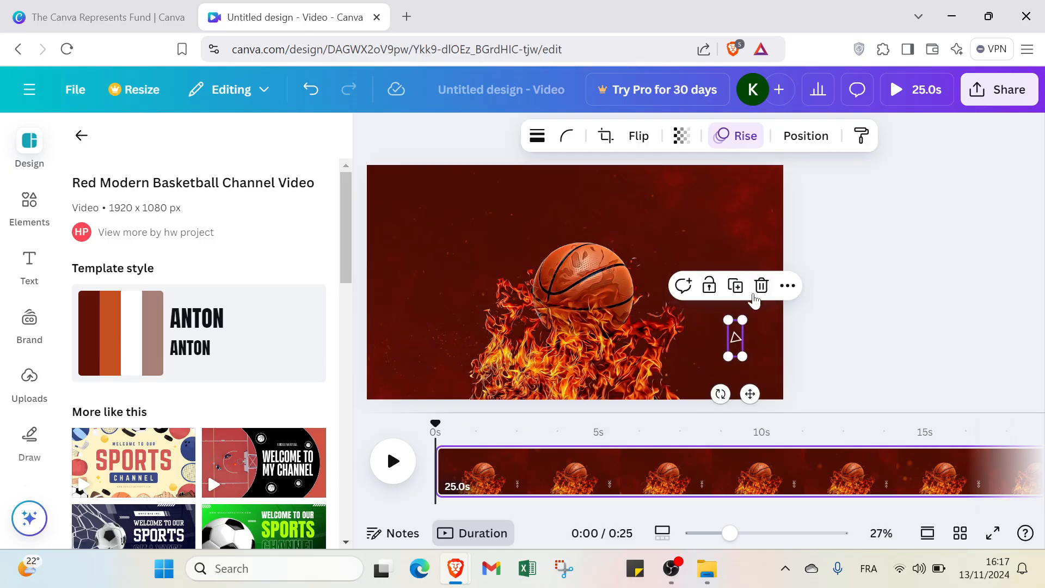
left_click(720, 283)
Step: Move the burning basketball image slightly upward on the page
left_click(615, 300)
left_click_drag(609, 303, 602, 267)
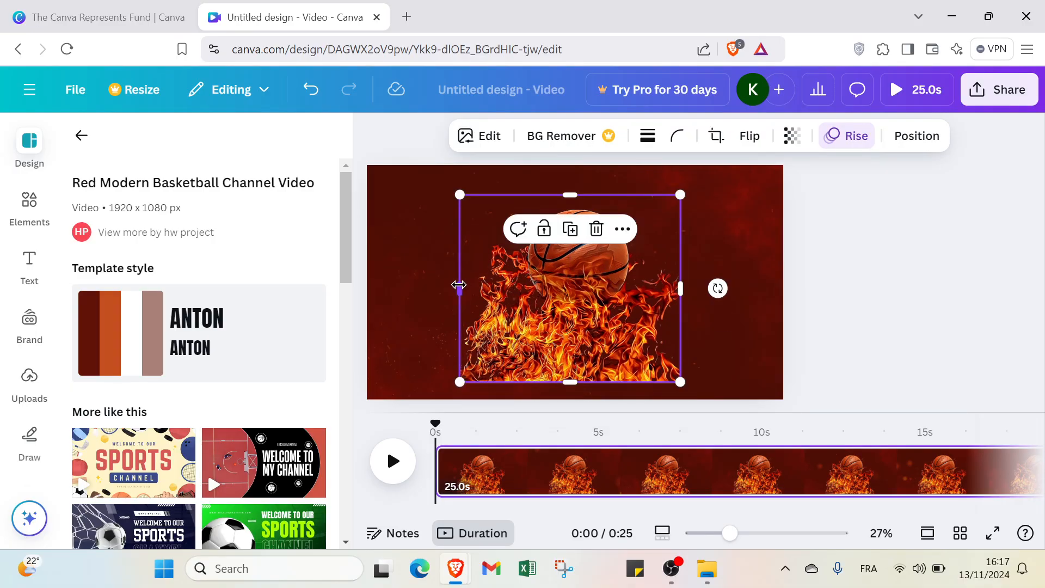
Step: Stretch the burning basketball image to all four page edges so it fills the whole page
left_click_drag(459, 284, 370, 278)
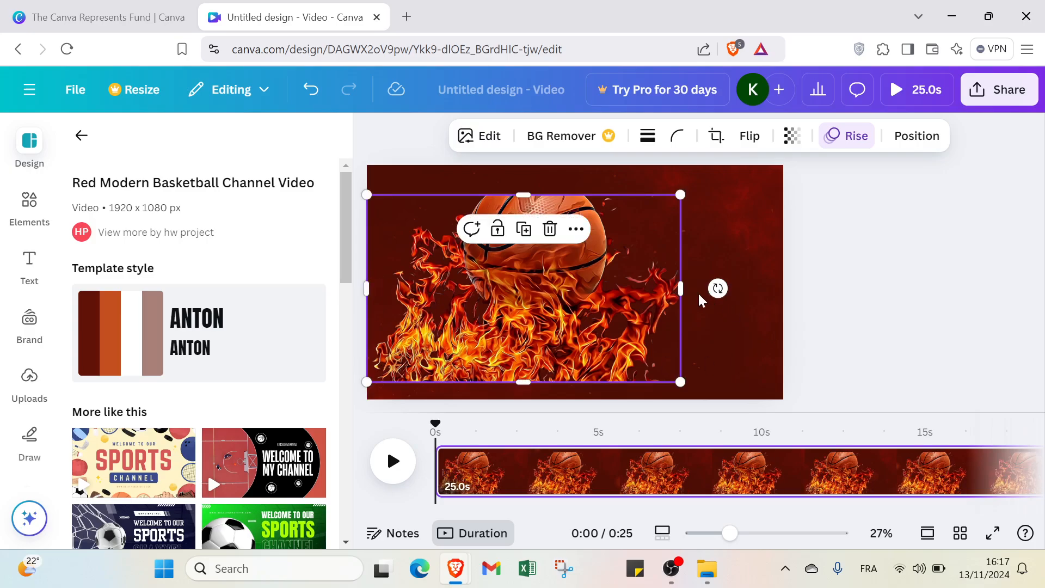
left_click_drag(681, 288, 783, 307)
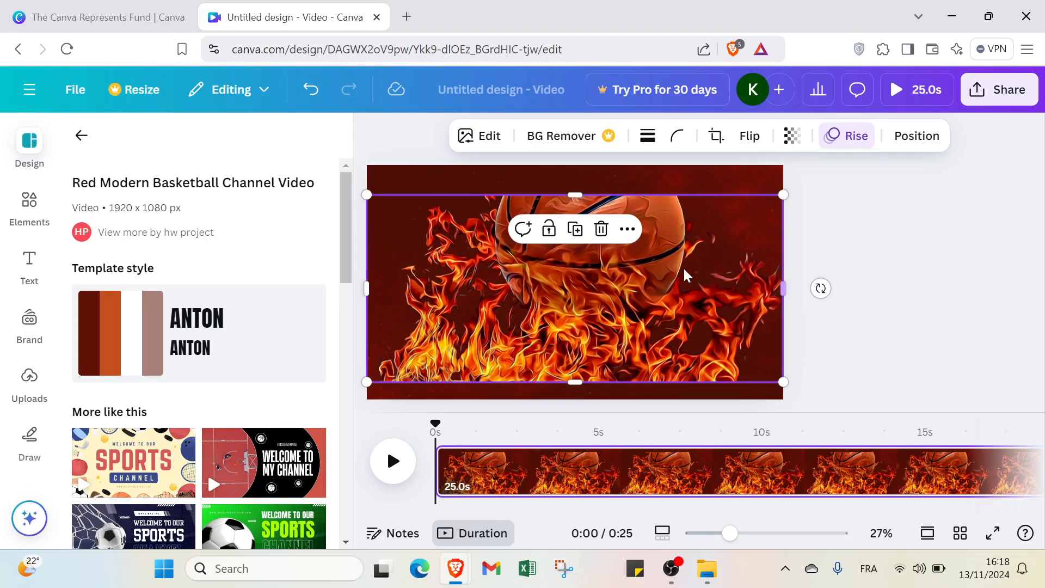
left_click_drag(576, 195, 576, 171)
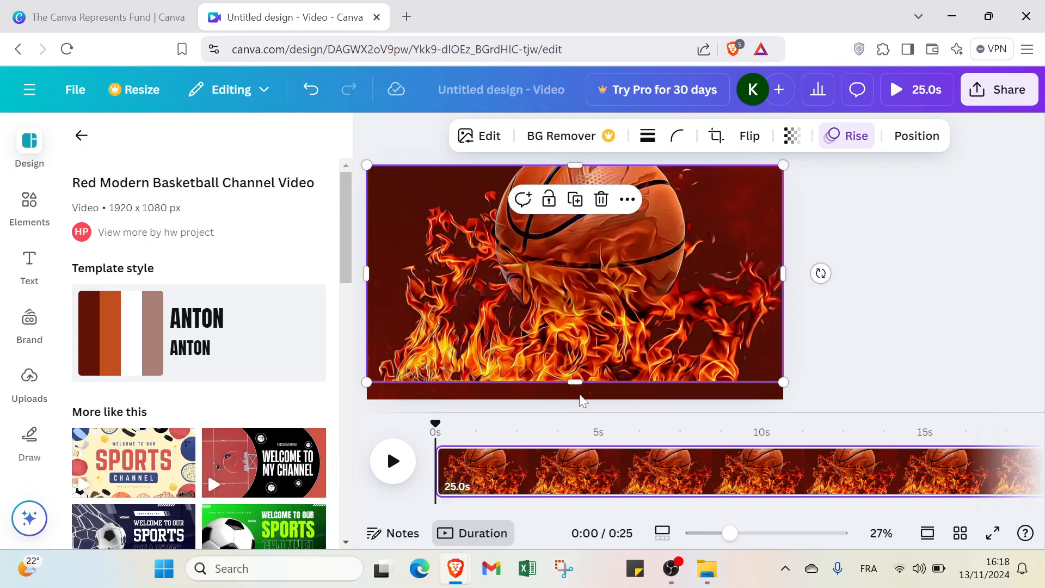
mouse_move(577, 382)
left_mouse_down()
mouse_move(577, 392)
mouse_move(566, 362)
mouse_move(575, 365)
left_mouse_up()
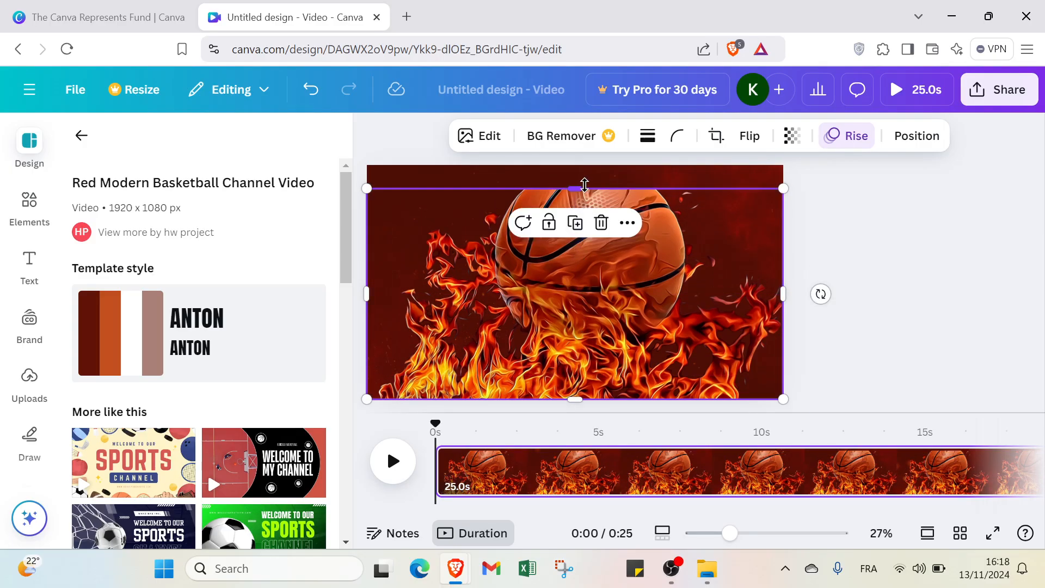
left_click_drag(576, 188, 587, 162)
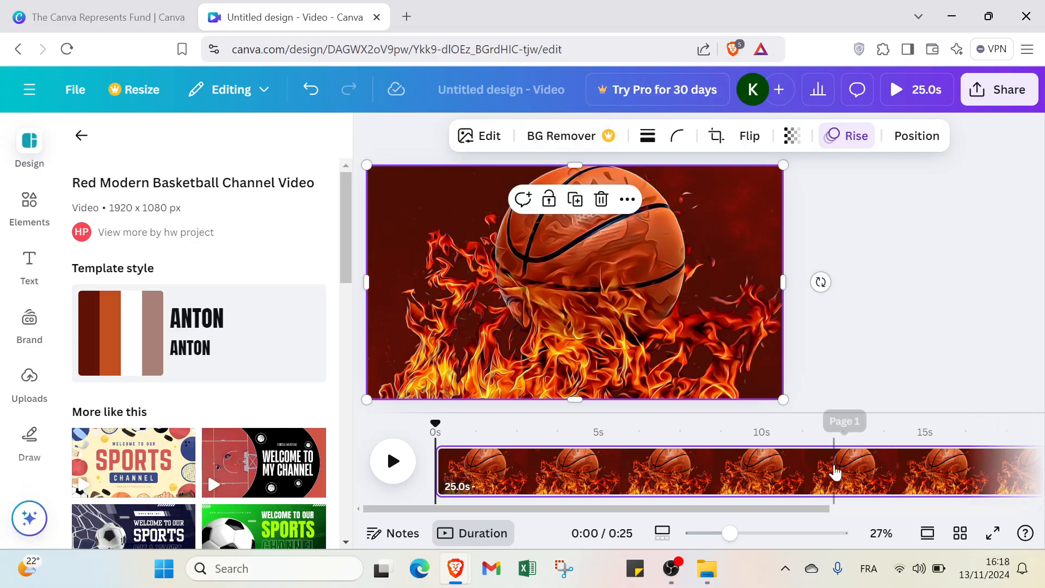
Step: Move the timeline playhead to about 12 seconds on the first page
left_click(903, 354)
left_click(546, 341)
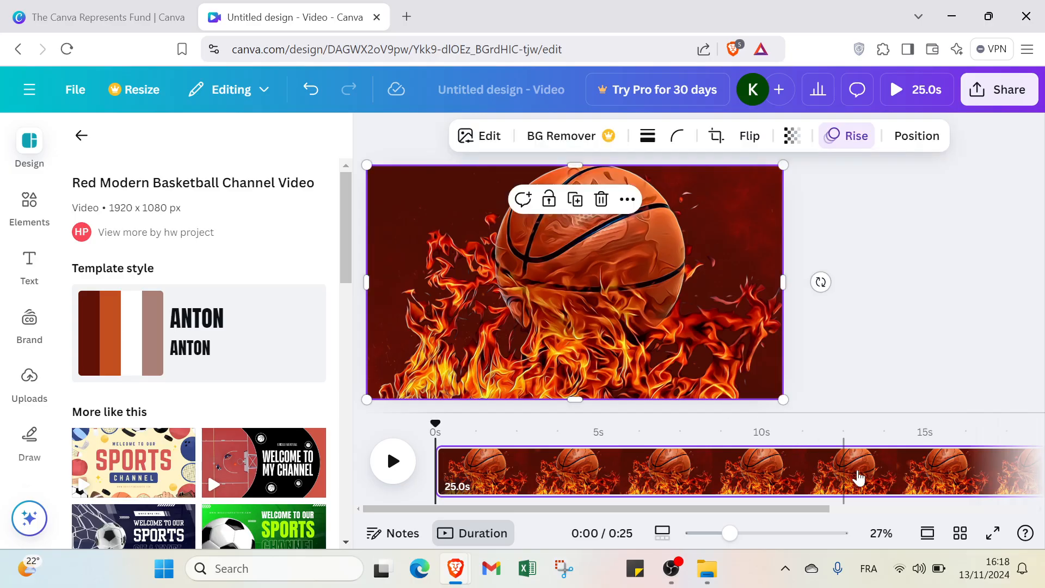
left_click(909, 468)
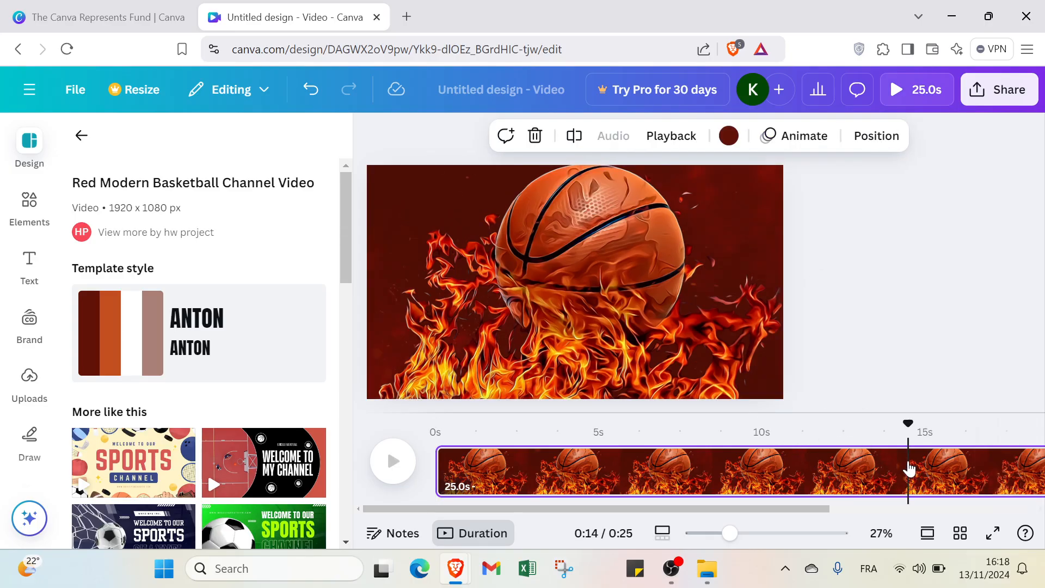
left_click(825, 479)
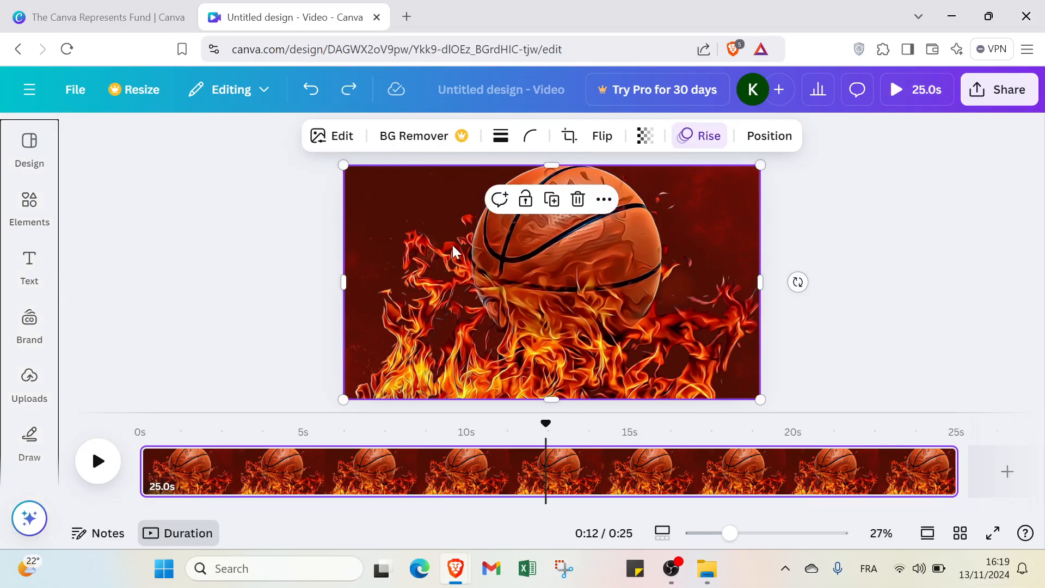
Step: Examine the basketball image's editing, flip, transparency, animation and position options
left_click(340, 135)
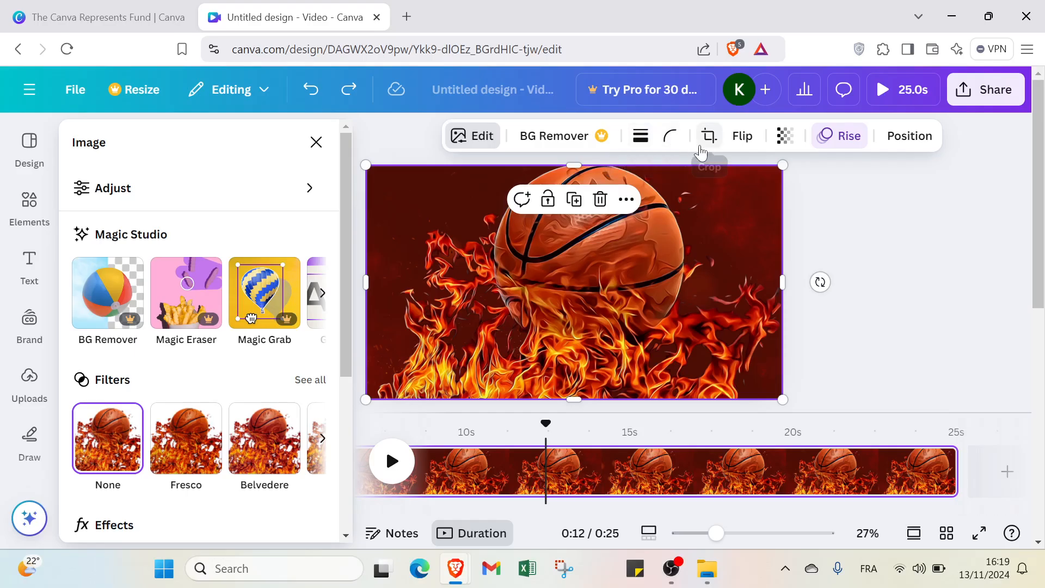
left_click(747, 139)
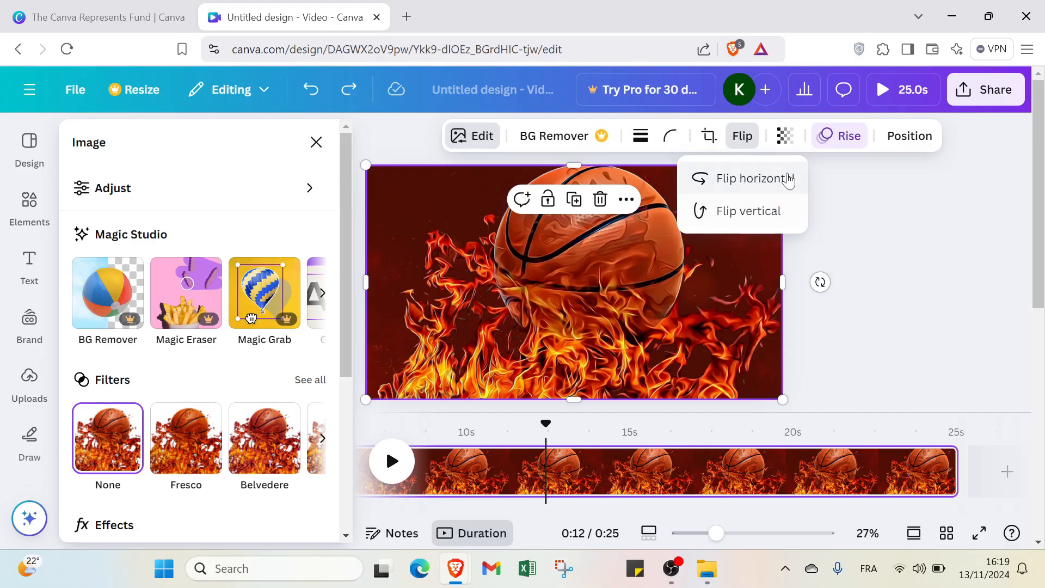
left_click(784, 137)
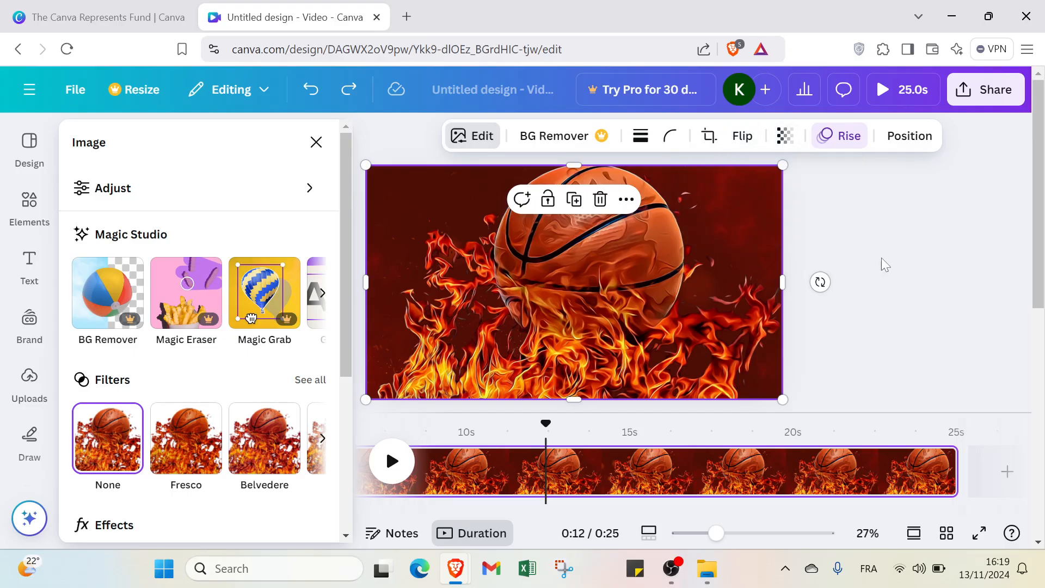
left_click(851, 138)
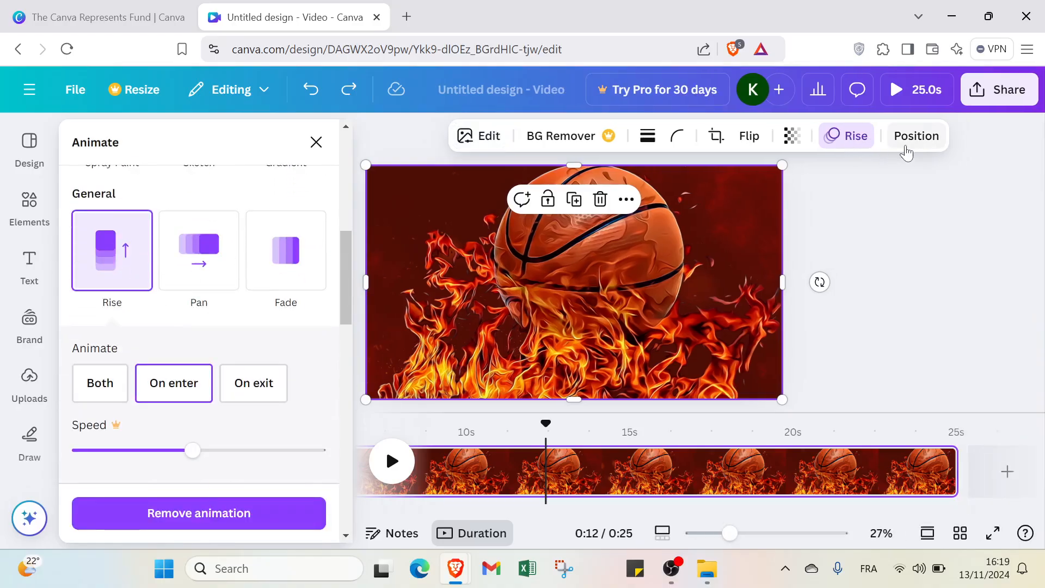
left_click(906, 138)
Step: Preview the video, skip ahead to 16 seconds and on towards the end, and close the preview
left_click(925, 92)
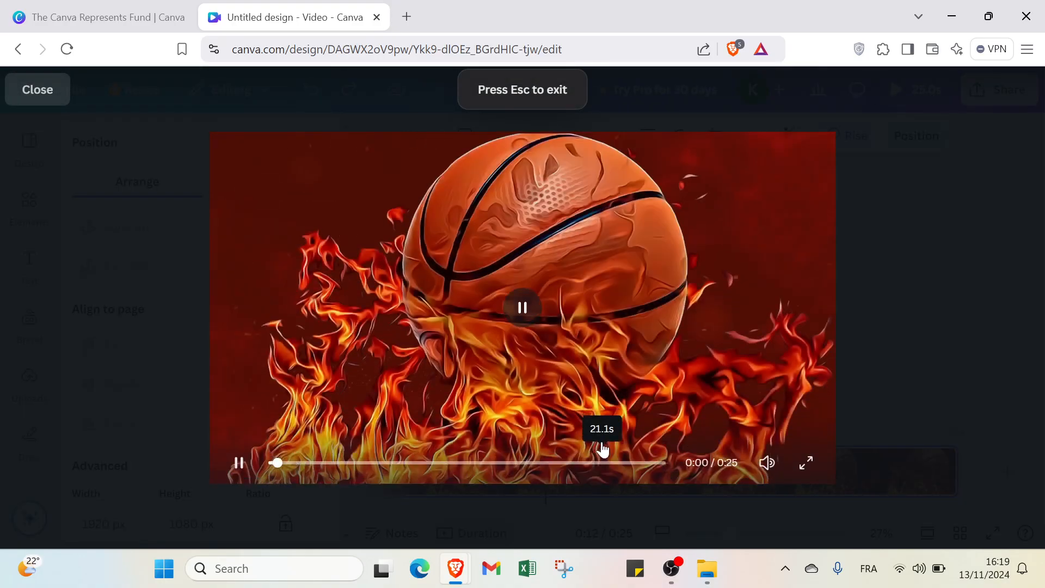
left_click(527, 463)
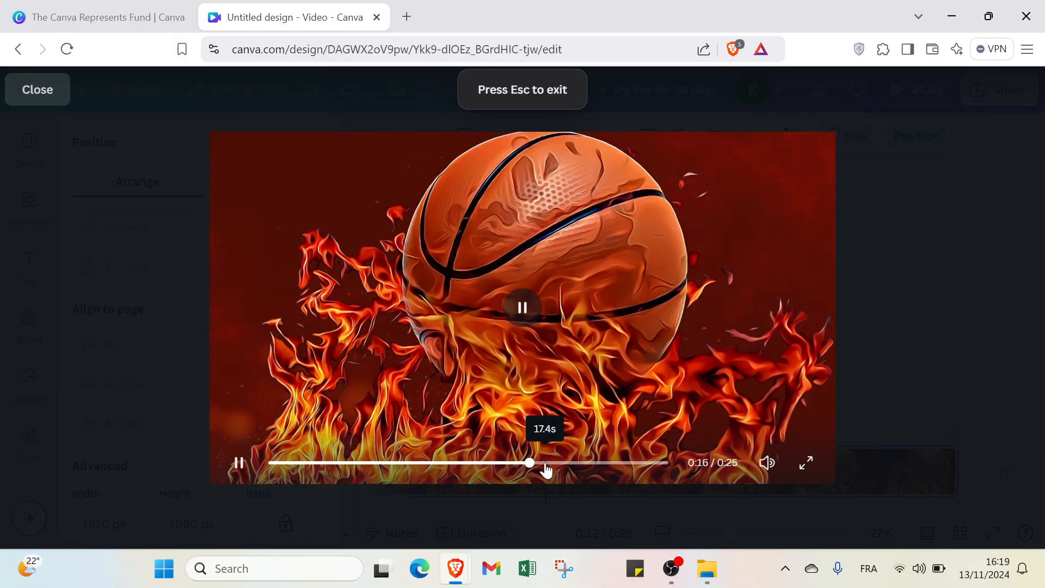
left_click_drag(605, 472, 661, 472)
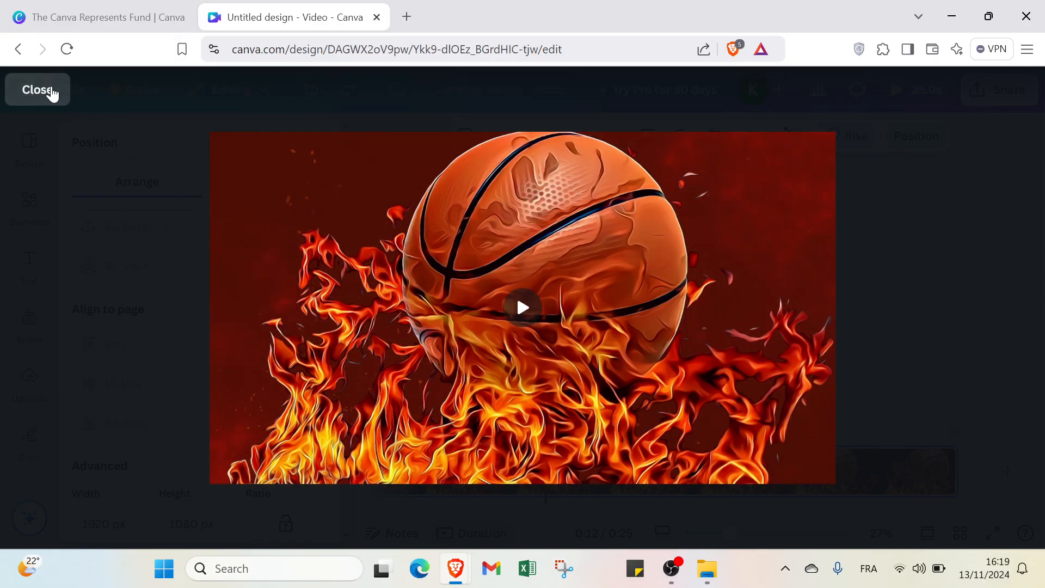
left_click(48, 91)
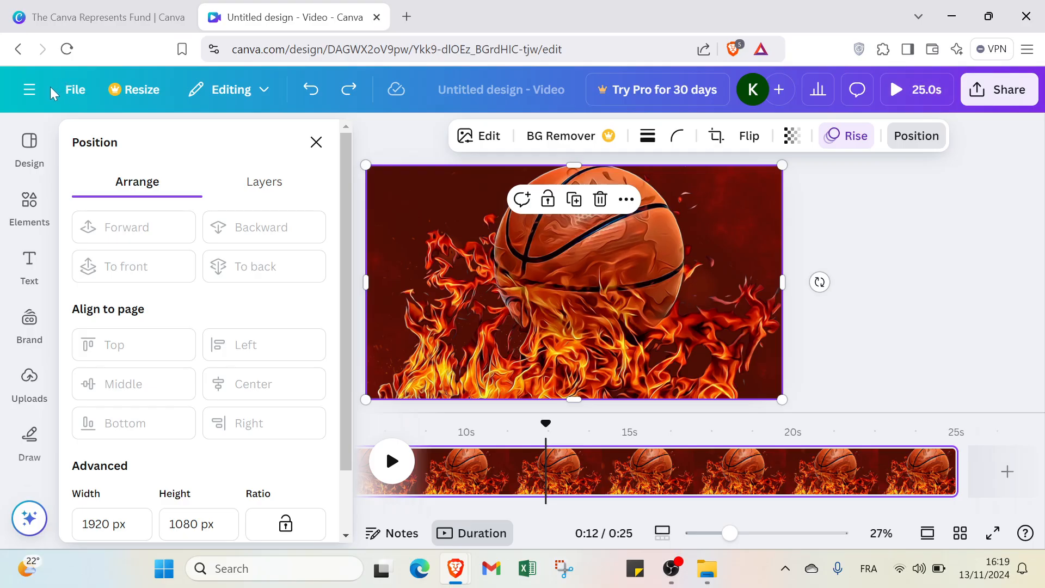
Step: Open the self-recording studio from the uploads, set its camera to No camera, and exit without recording
left_click(27, 393)
left_click(203, 220)
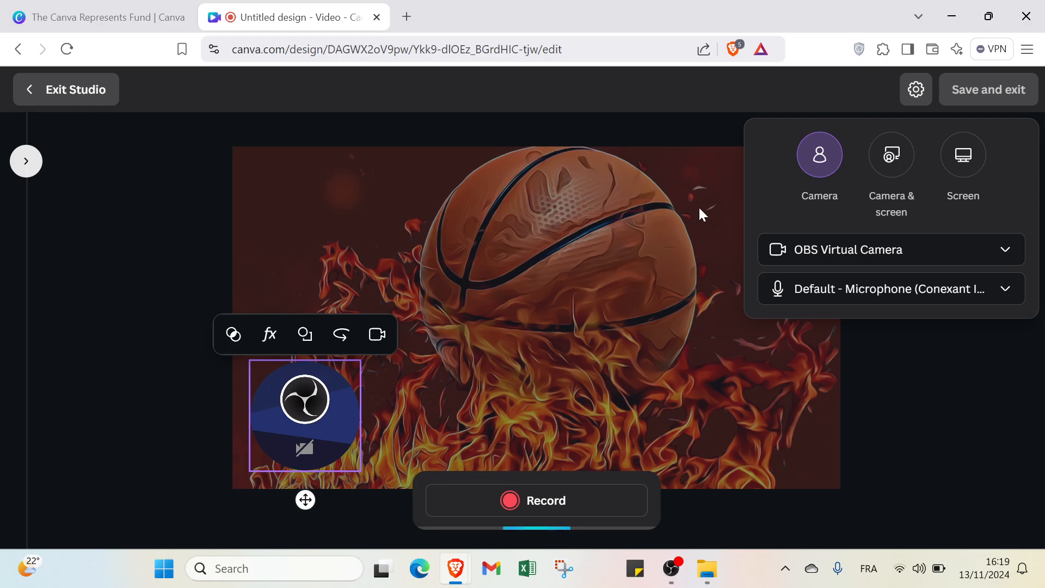
left_click(841, 251)
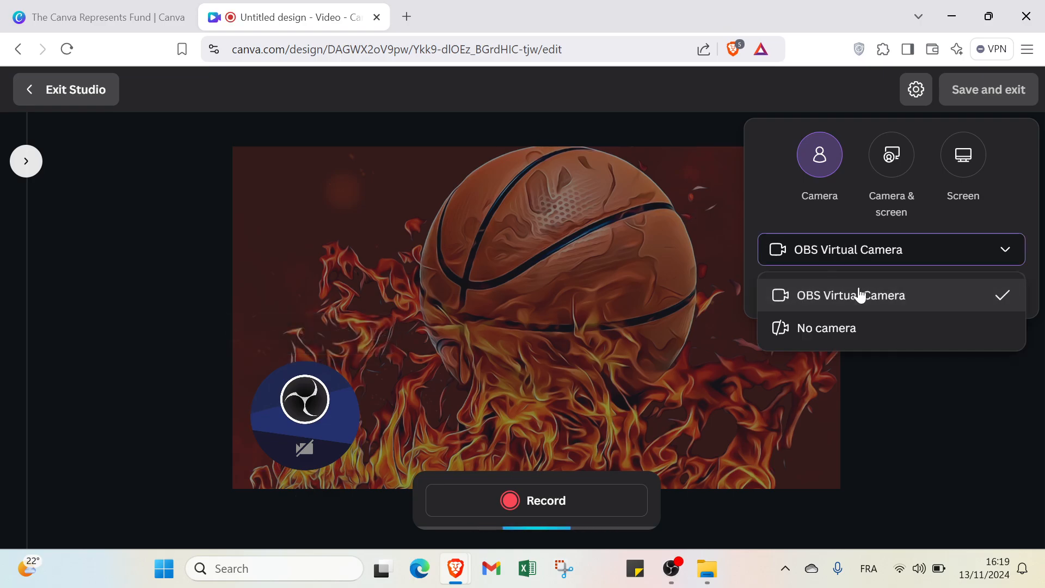
left_click(862, 324)
left_click(674, 339)
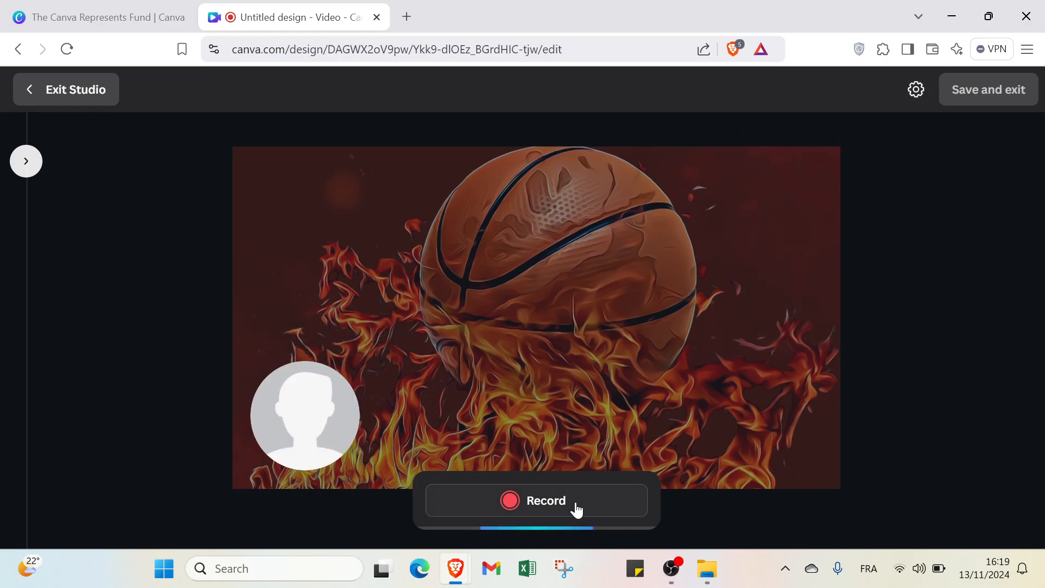
left_click(86, 105)
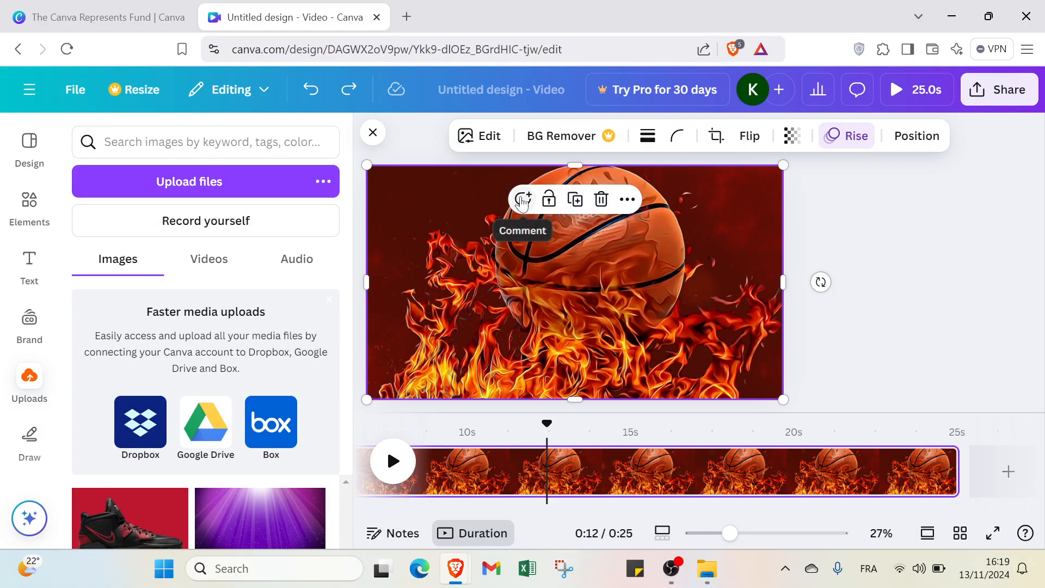
left_click(628, 201)
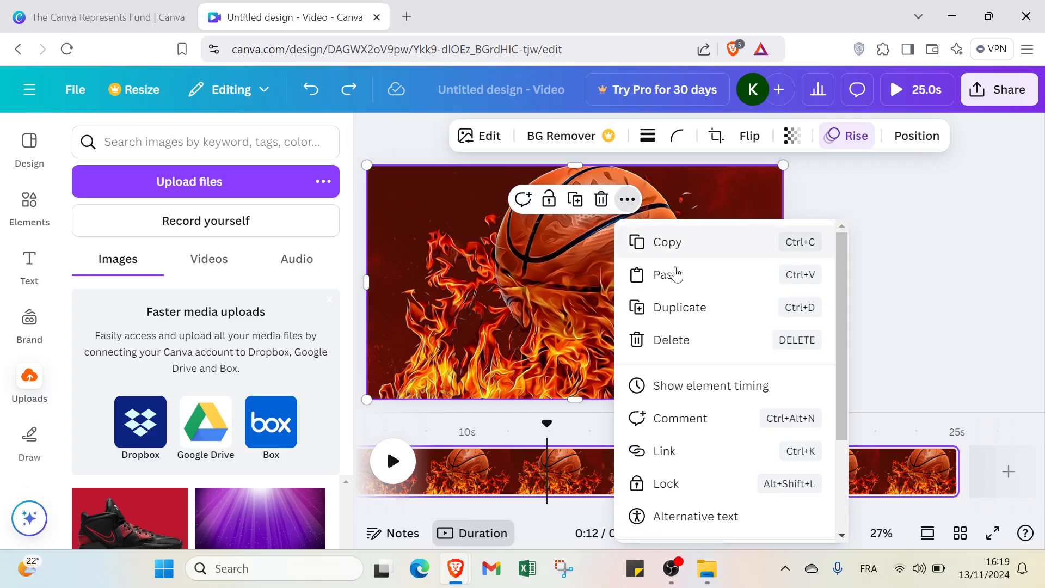
left_click(487, 332)
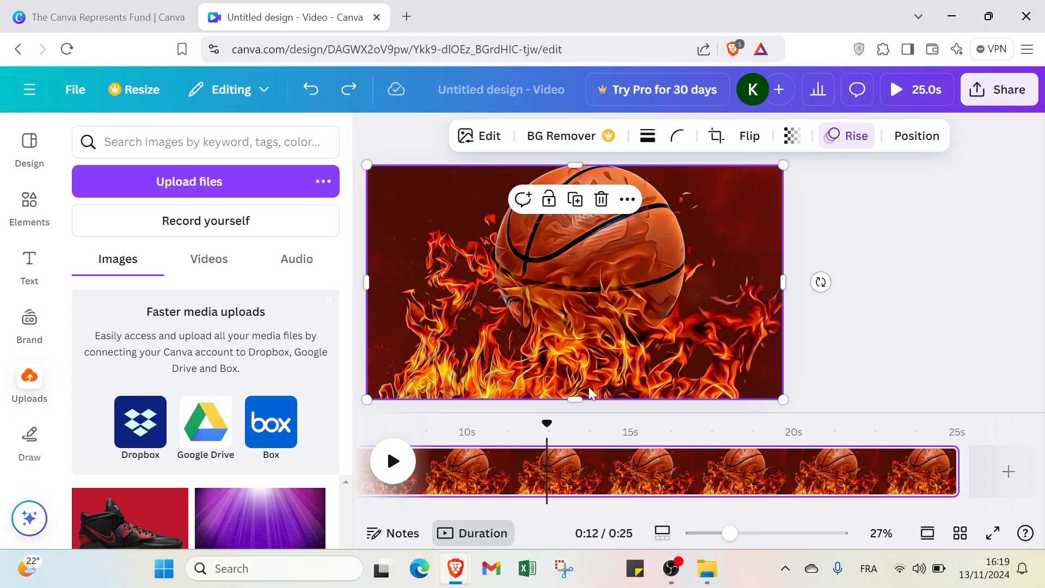
left_click(843, 314)
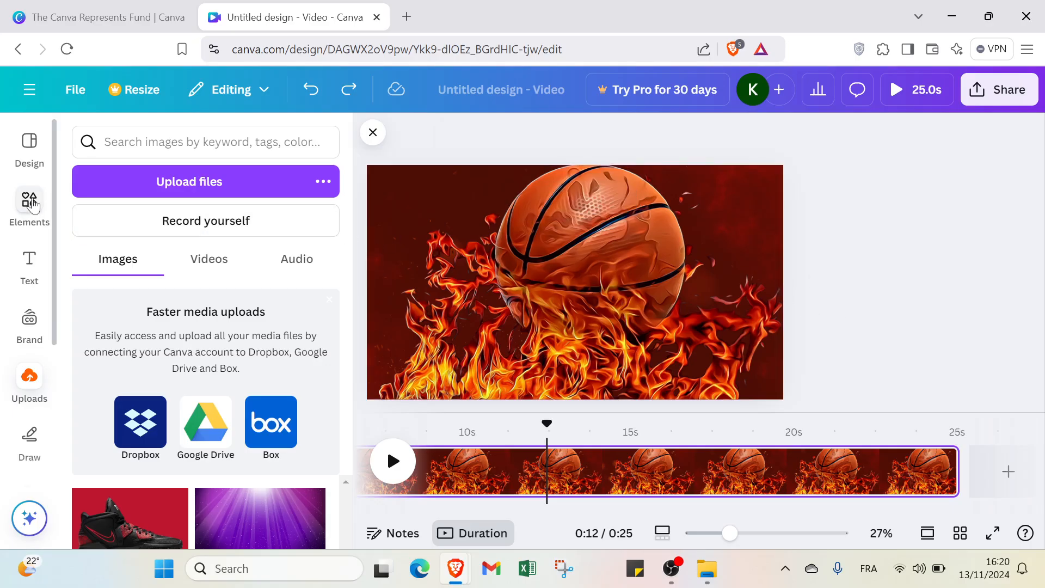
Step: Add a default heading text to the page and move it slightly down and left of the centre
left_click(32, 264)
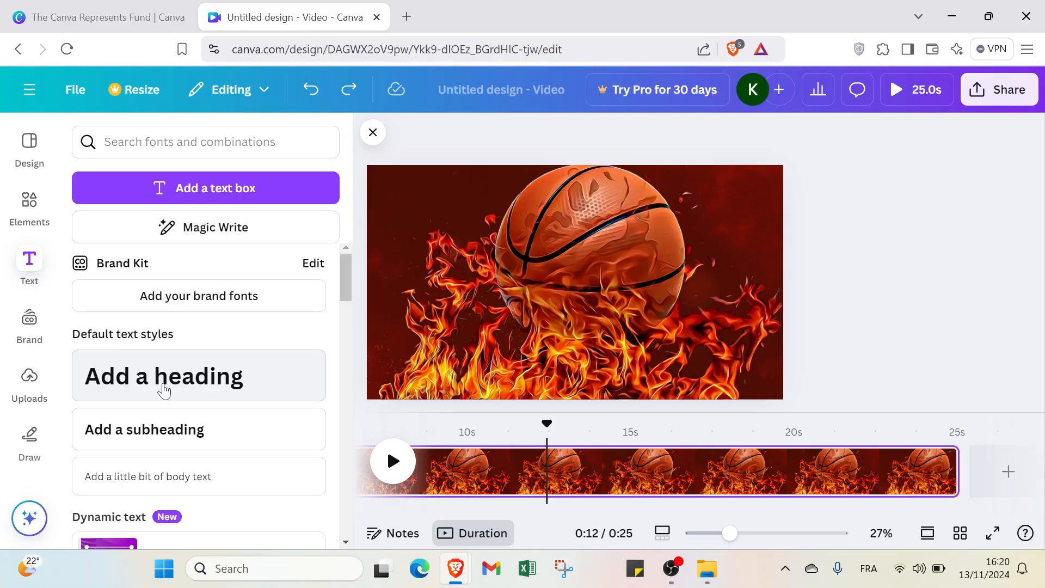
left_click(180, 381)
left_click(415, 225)
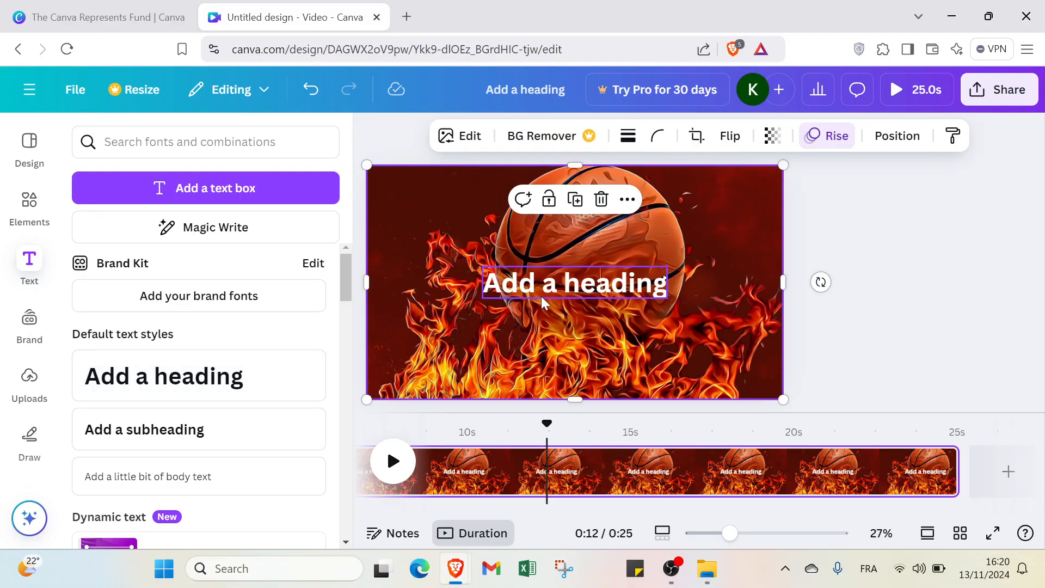
mouse_move(541, 296)
left_mouse_down()
mouse_move(541, 262)
mouse_move(541, 290)
mouse_move(527, 307)
left_mouse_up()
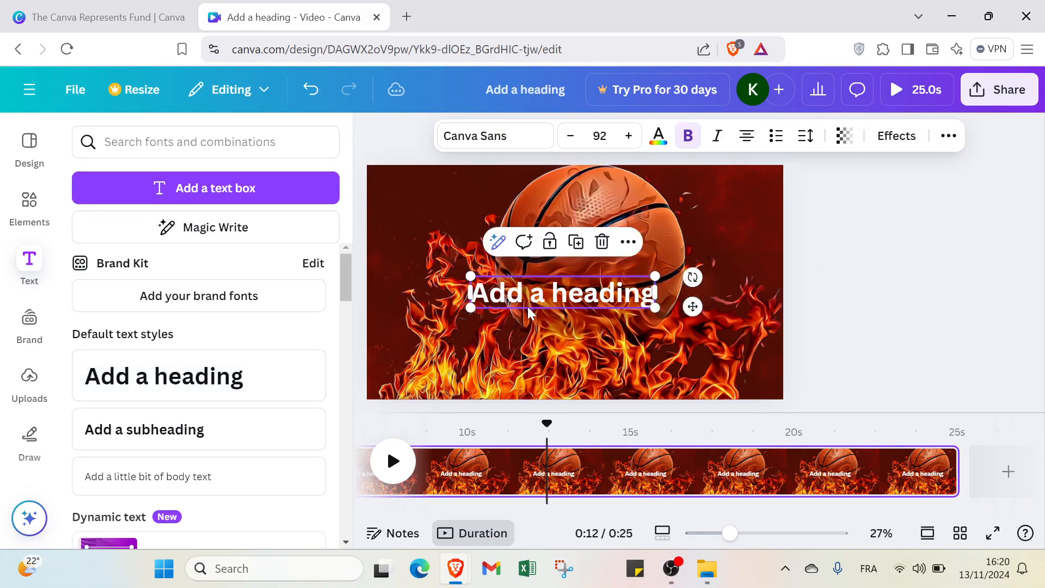
Step: Enlarge the "Add a heading" text to font size 174 so it spans most of the page width
left_click(629, 135)
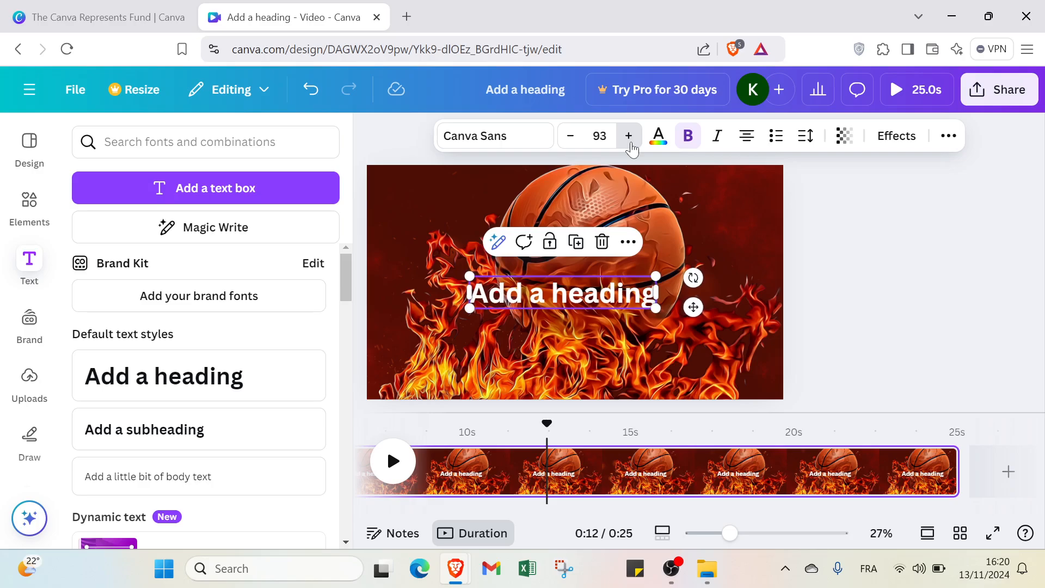
left_click(629, 135)
left_click(628, 136)
left_click(629, 136)
left_click(628, 135)
left_click(629, 136)
left_click(629, 136)
left_click(628, 135)
left_click(629, 137)
left_click(629, 137)
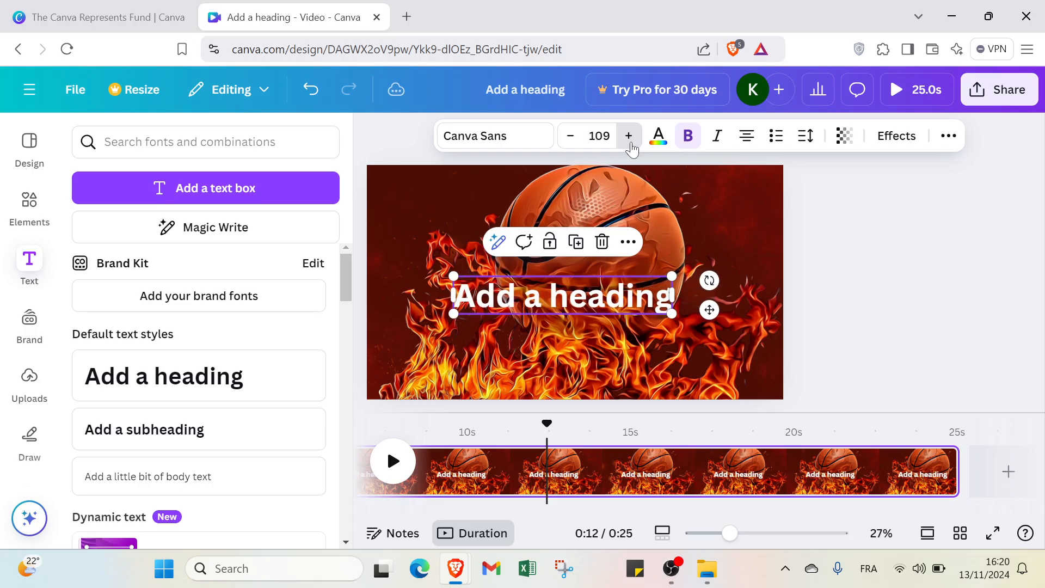
left_click(629, 137)
left_click(629, 137)
left_click(629, 136)
left_click(629, 137)
left_click(629, 136)
left_click(629, 136)
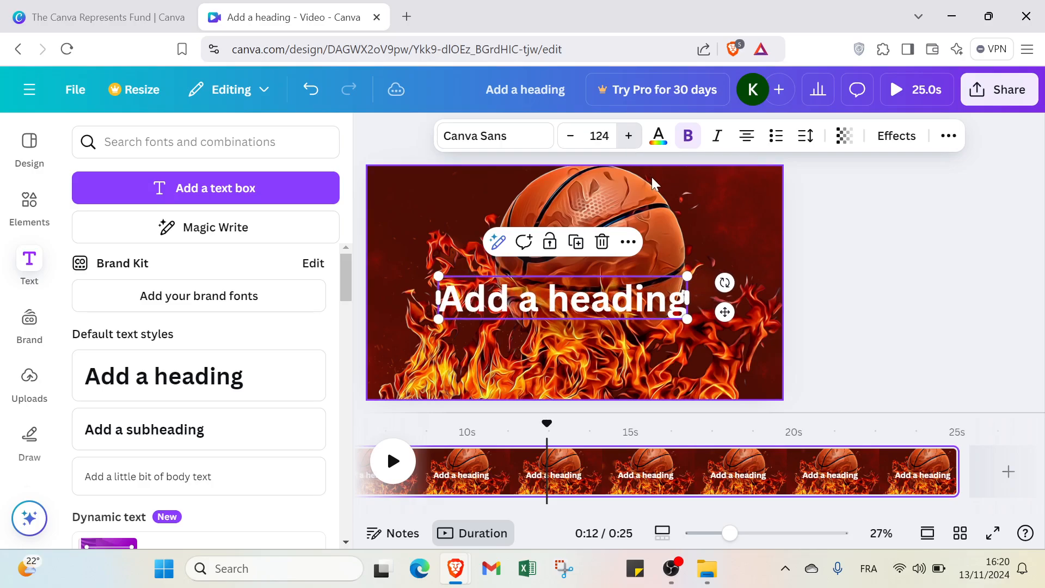
left_click_drag(685, 276, 725, 201)
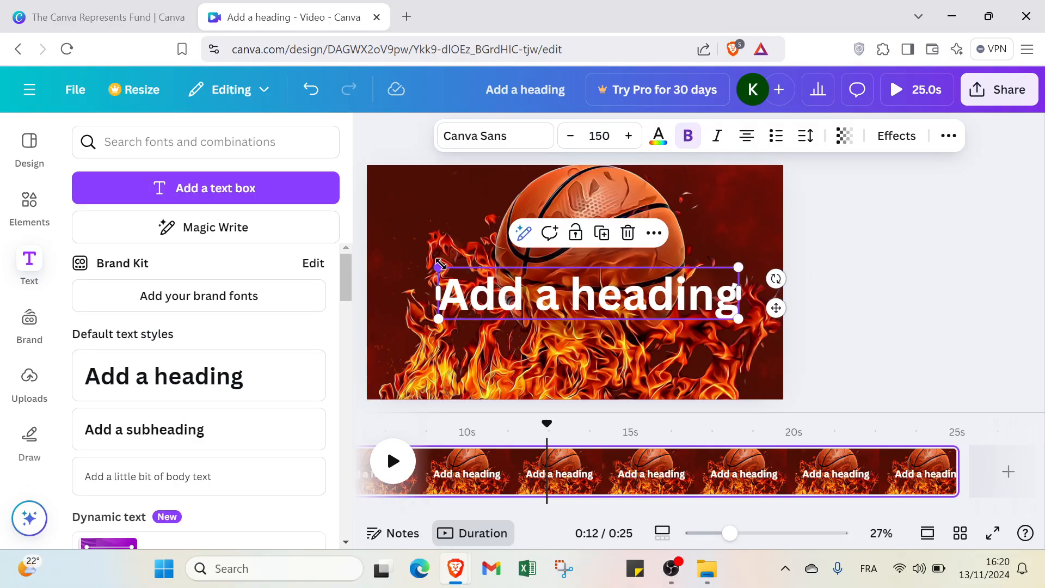
left_click_drag(440, 264, 390, 259)
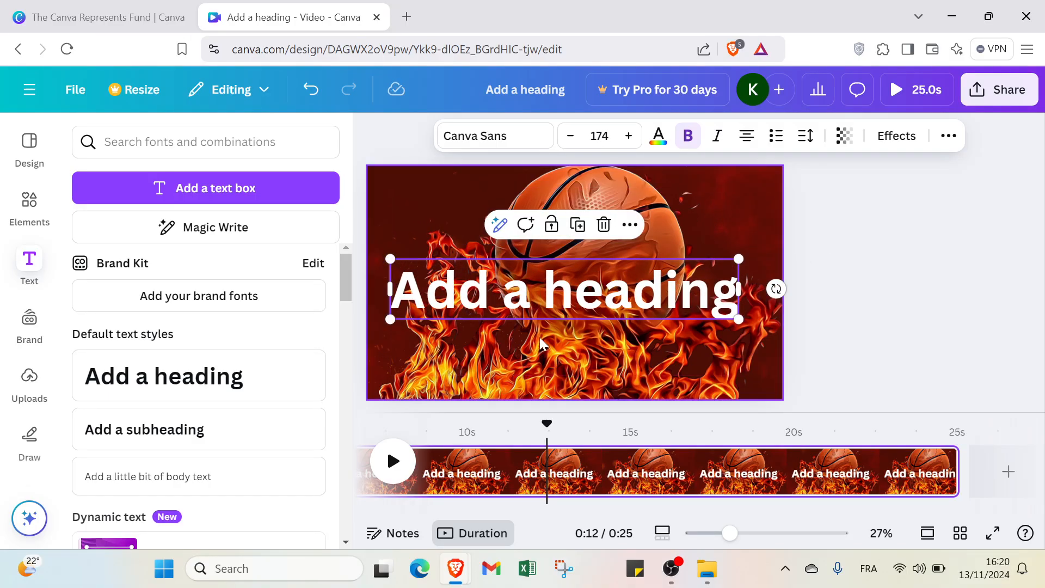
Step: Select all the words of the heading and increase their font size to 201
key("Return")
double_click(634, 290)
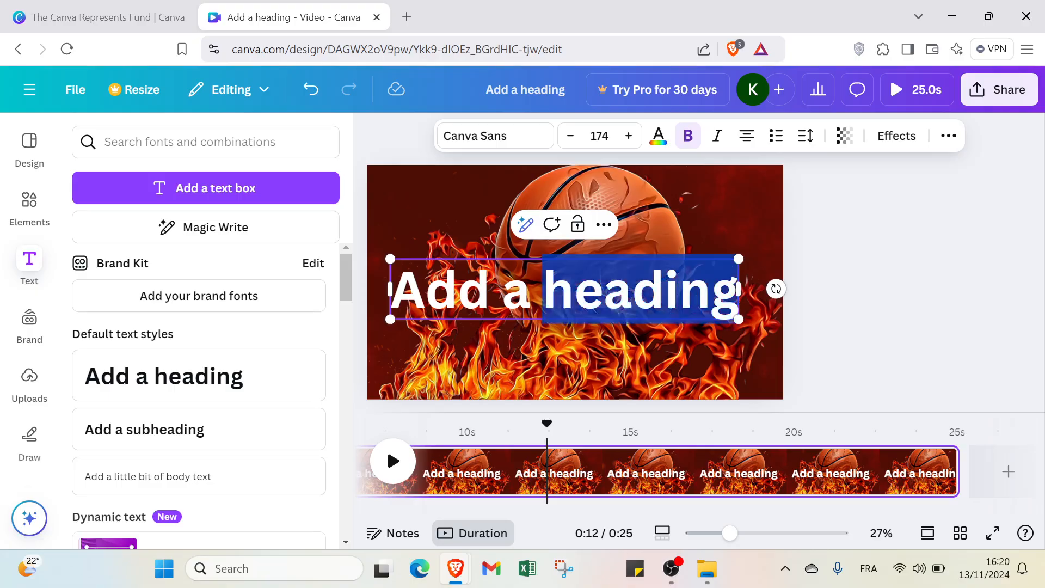
left_click_drag(545, 310, 363, 332)
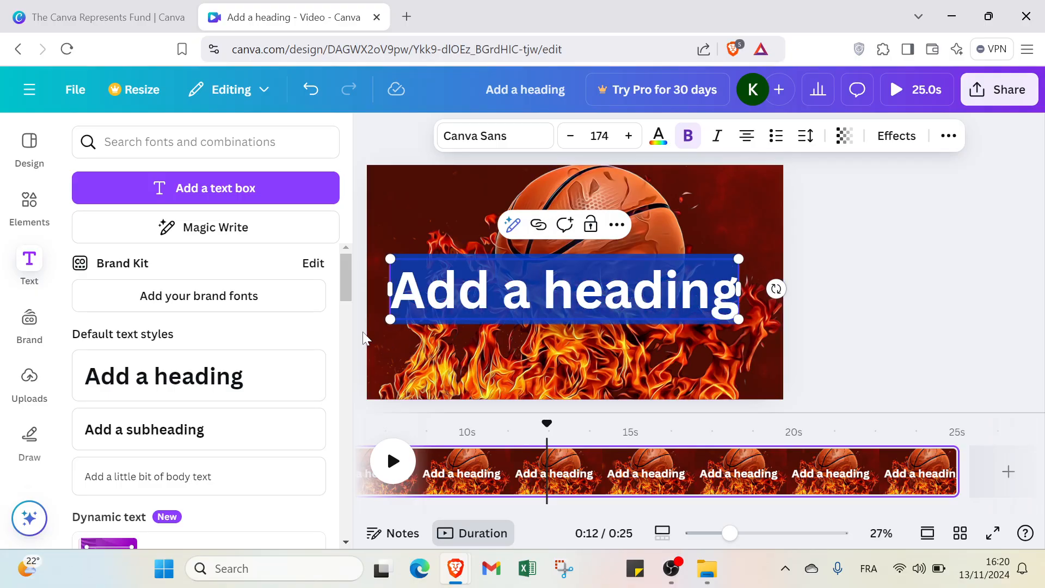
left_click(626, 136)
left_click(626, 136)
left_click(625, 138)
left_click(627, 137)
left_click(627, 137)
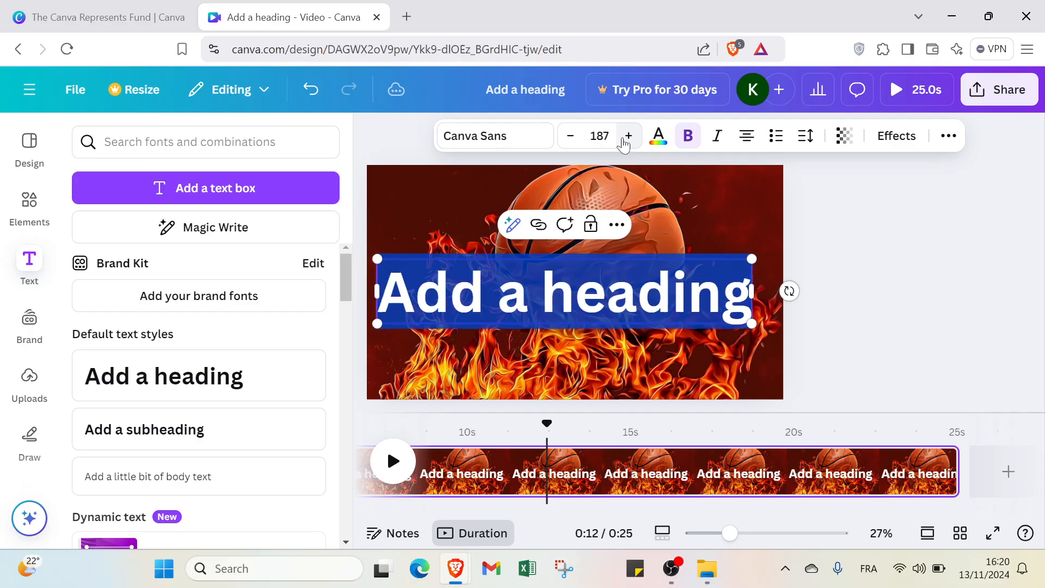
left_click(627, 137)
left_click(627, 137)
left_click(627, 137)
left_click(627, 137)
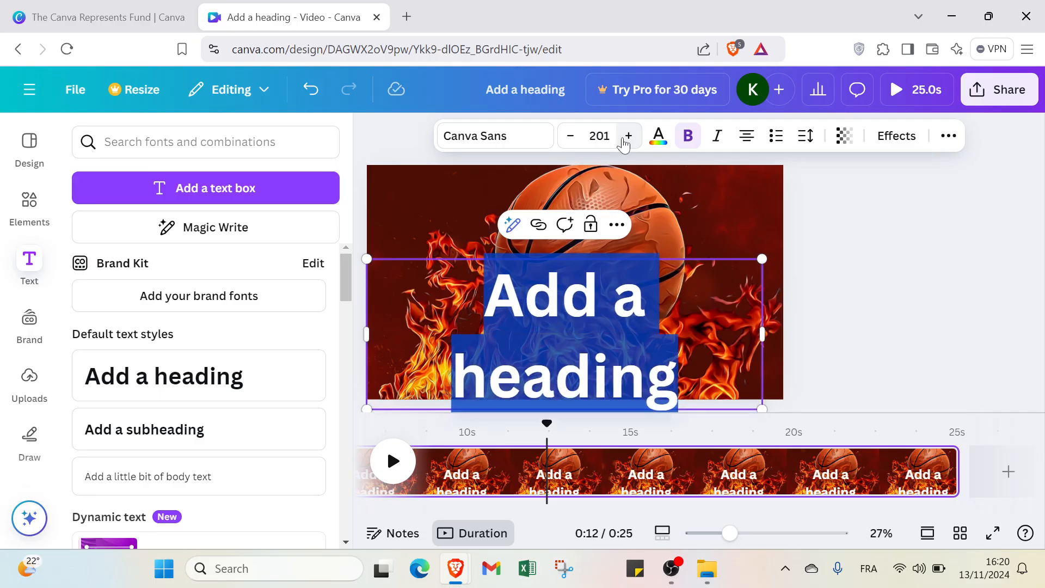
Step: Set the heading's font size to 200 and move it up over the basketball so it fits on one line
left_click(570, 135)
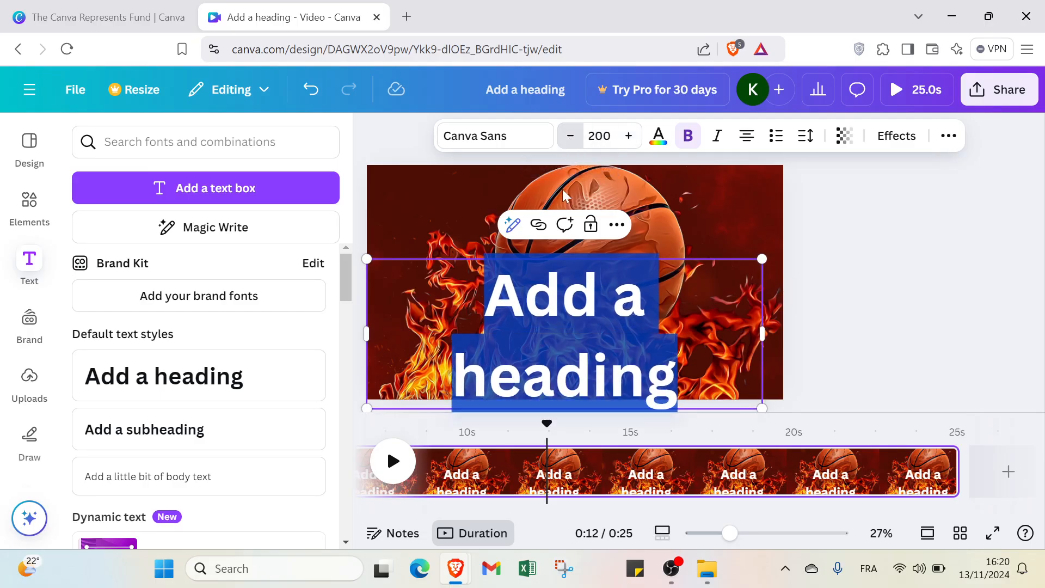
left_click(887, 236)
left_click(618, 369)
left_click_drag(618, 369, 625, 308)
Step: Replace the heading text with "shoes basketball"
left_click(626, 308)
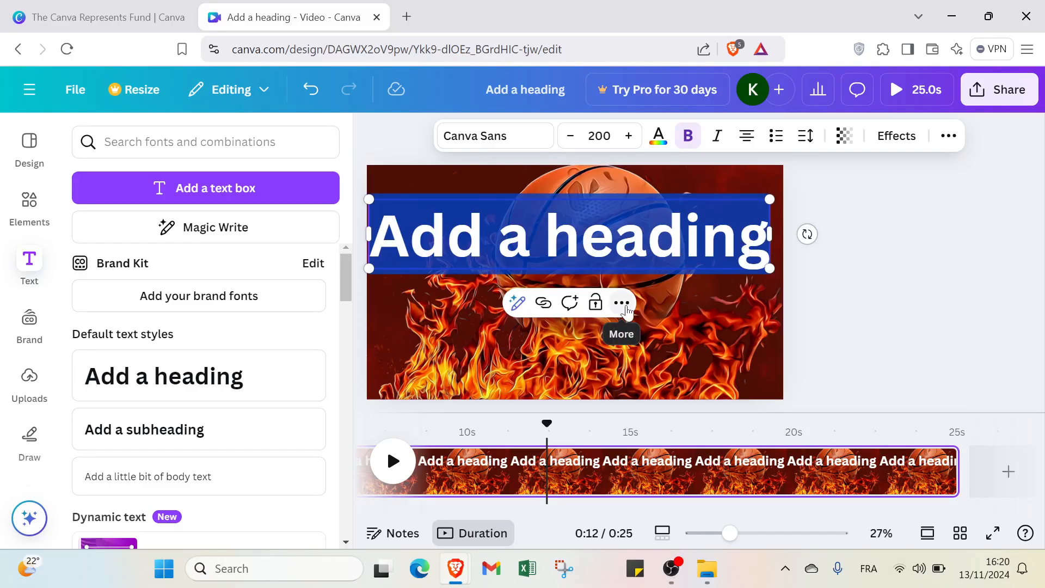
type("sh")
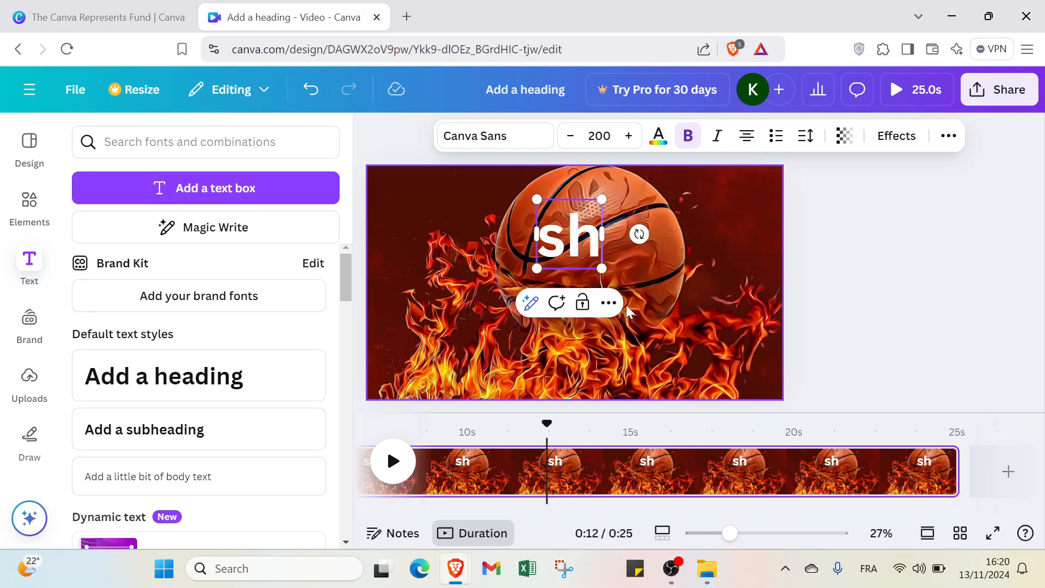
type("oes ba")
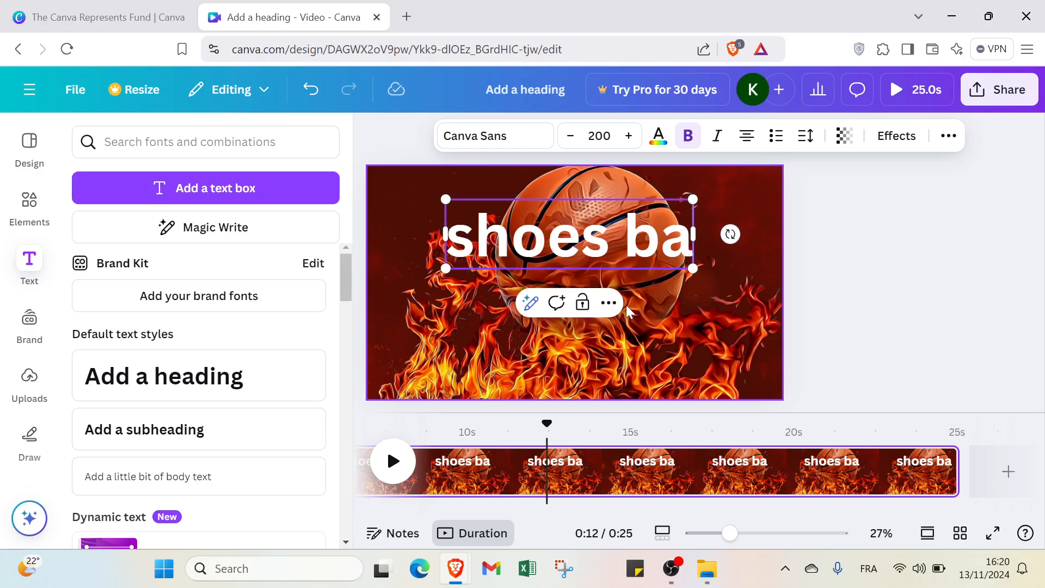
type("sketball")
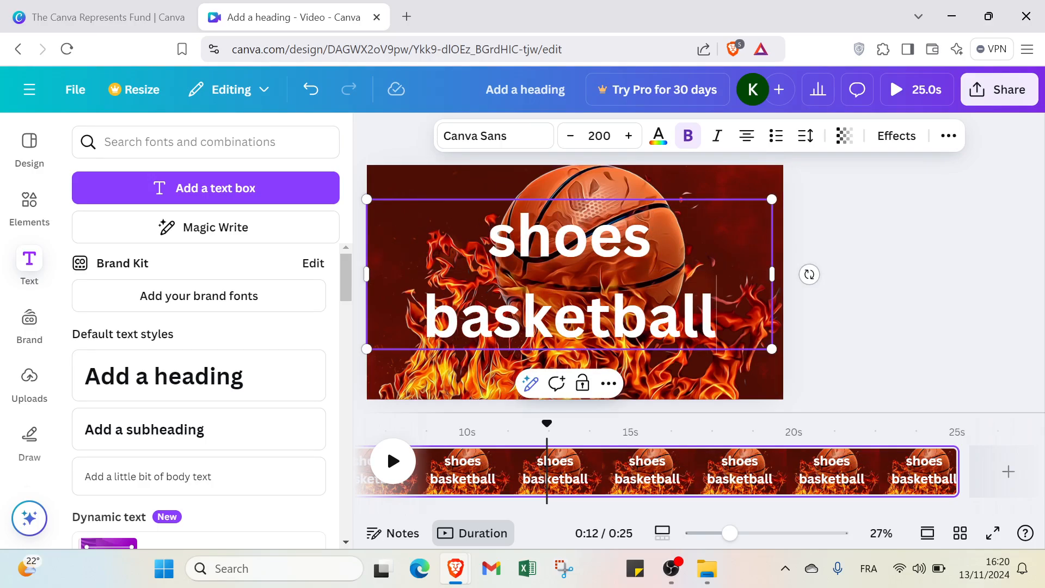
left_click(969, 303)
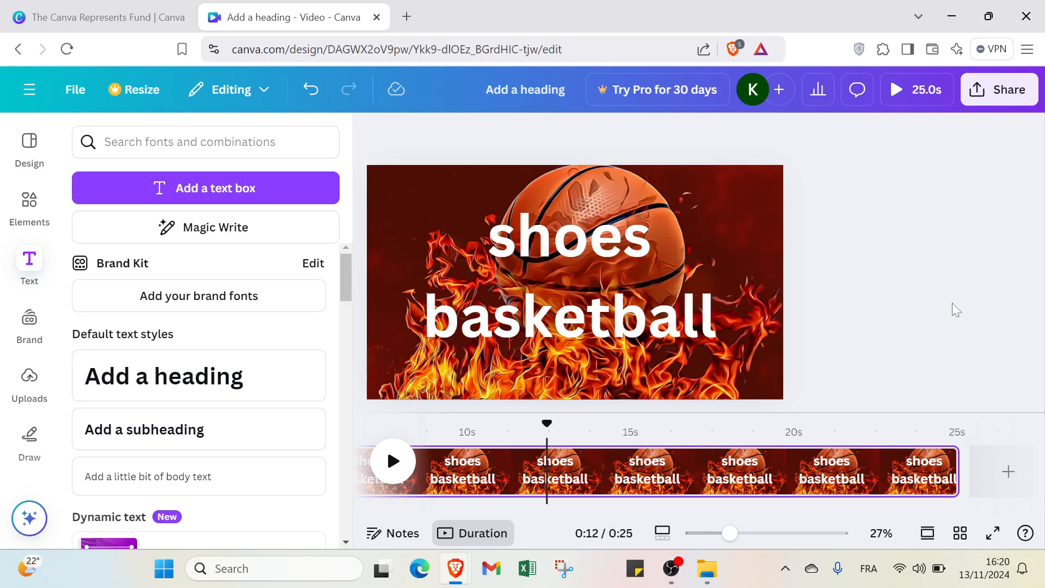
Step: Move the heading slightly down and capitalise its first letter so it reads "Shoes basketball"
left_click(644, 263)
left_click_drag(644, 263, 644, 272)
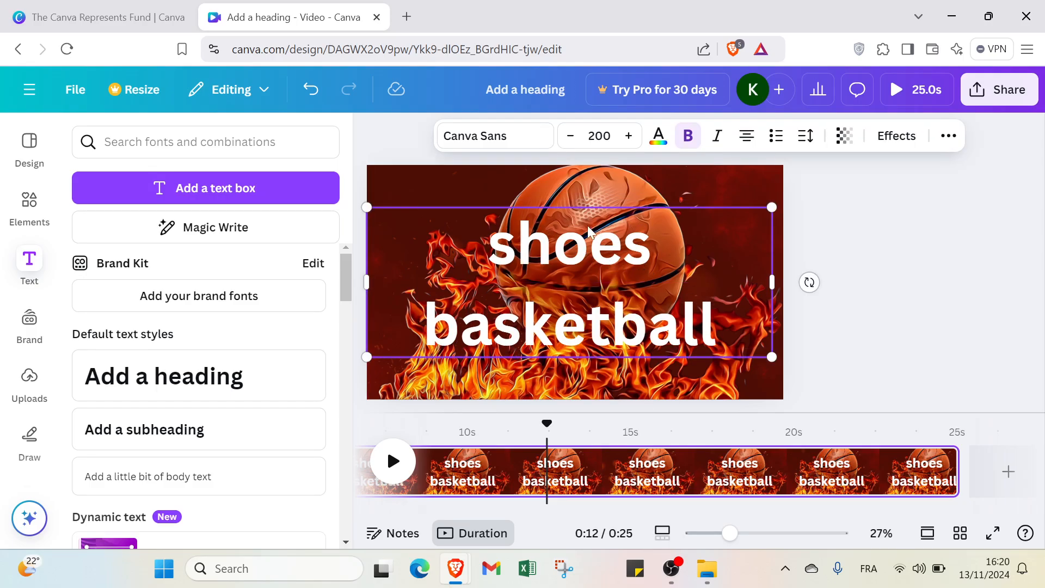
double_click(521, 231)
left_click(518, 234)
key("BackSpace")
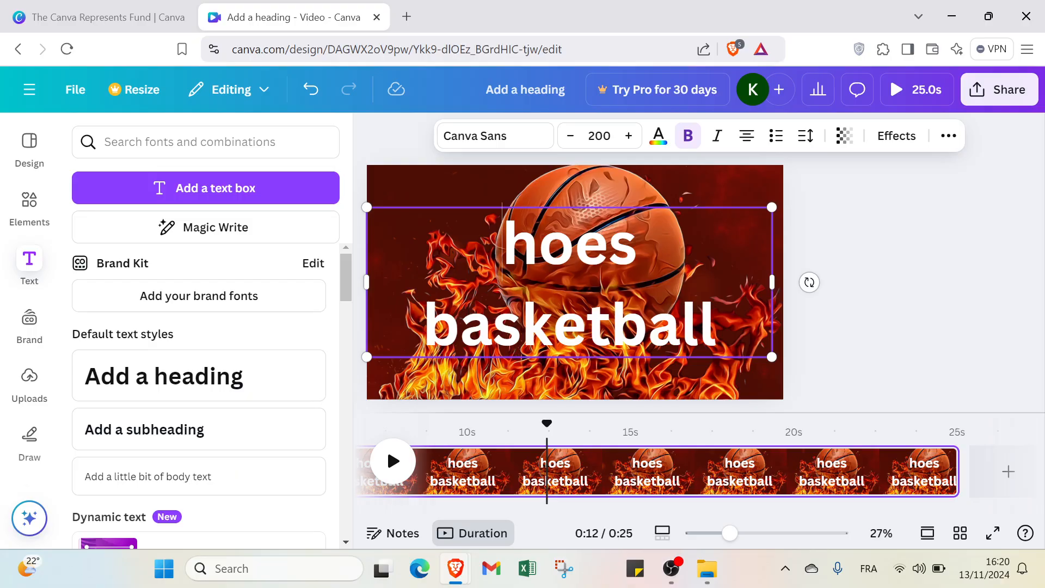
type("S")
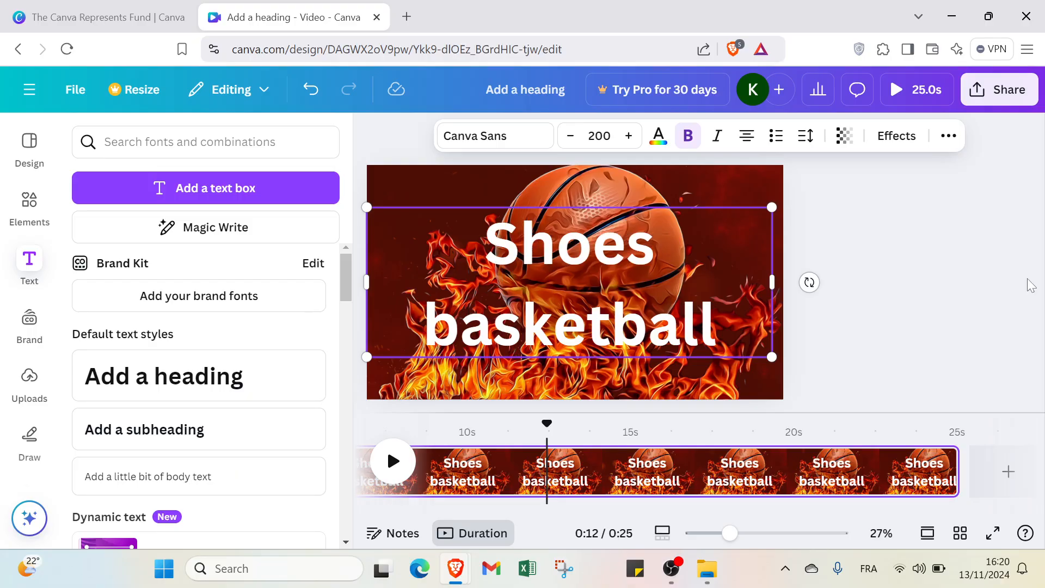
left_click(956, 291)
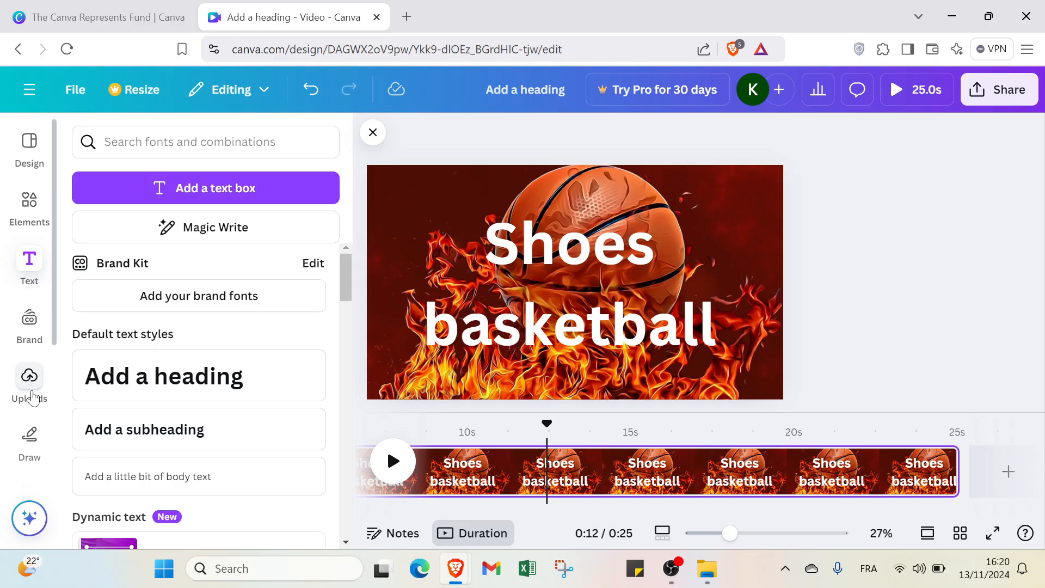
Step: Open the audio library's Music category and browse the available tracks and sound effects
scroll(33, 397, "down", 4)
left_click(29, 408)
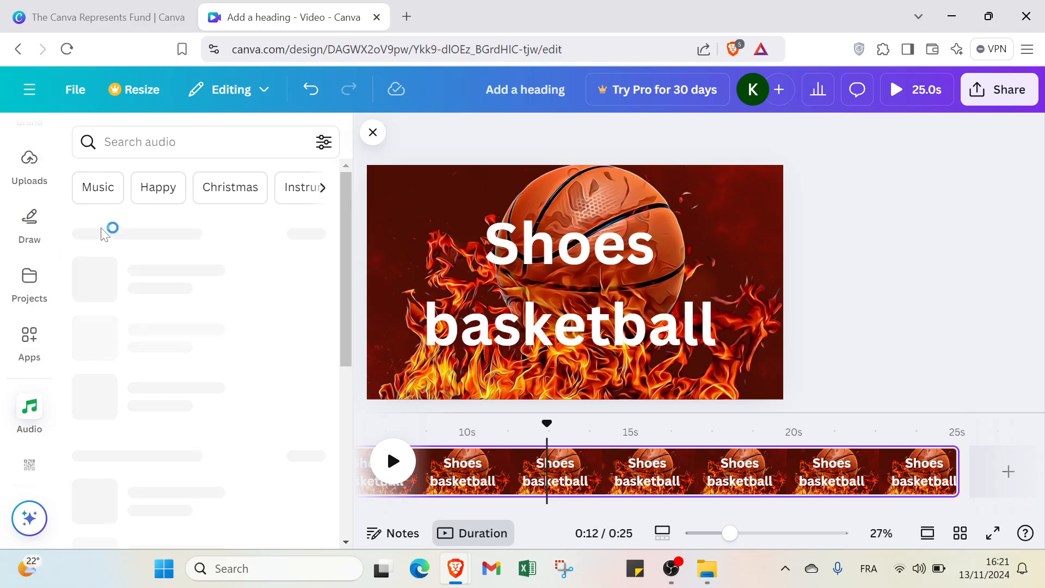
left_click(90, 204)
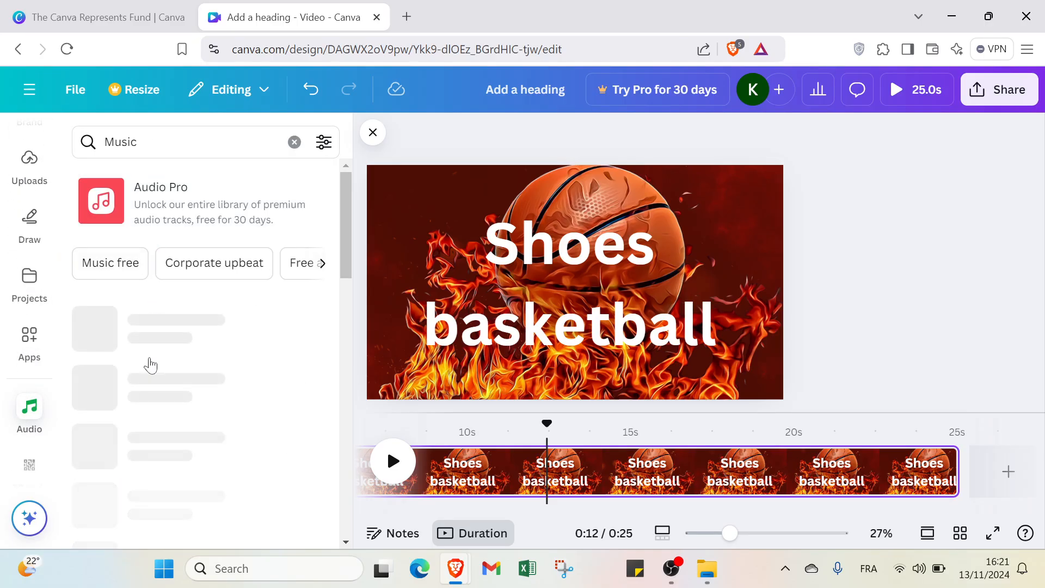
scroll(193, 359, "down", 20)
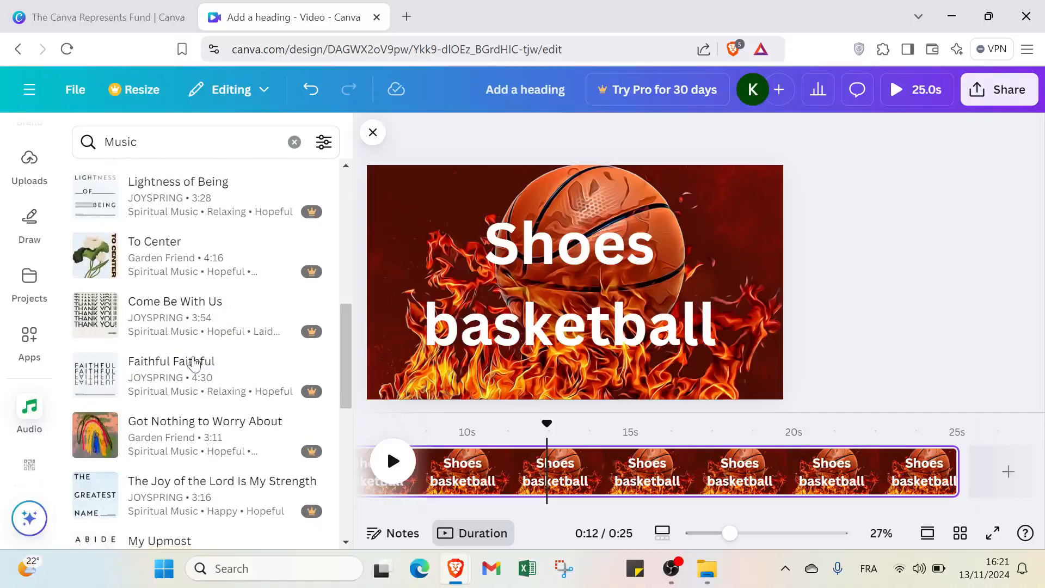
scroll(194, 360, "down", 3)
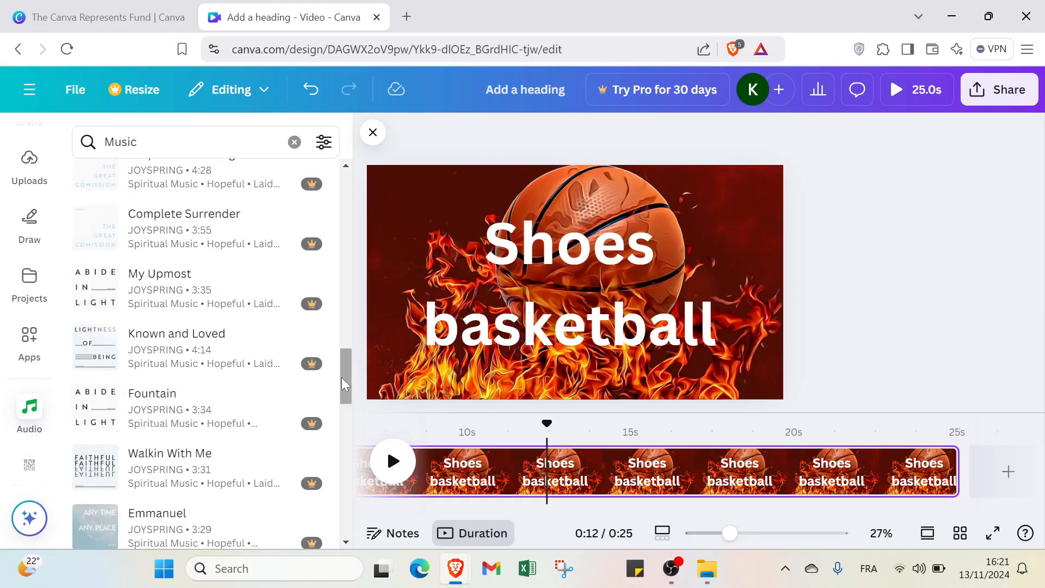
scroll(341, 377, "down", 10)
scroll(278, 530, "down", 15)
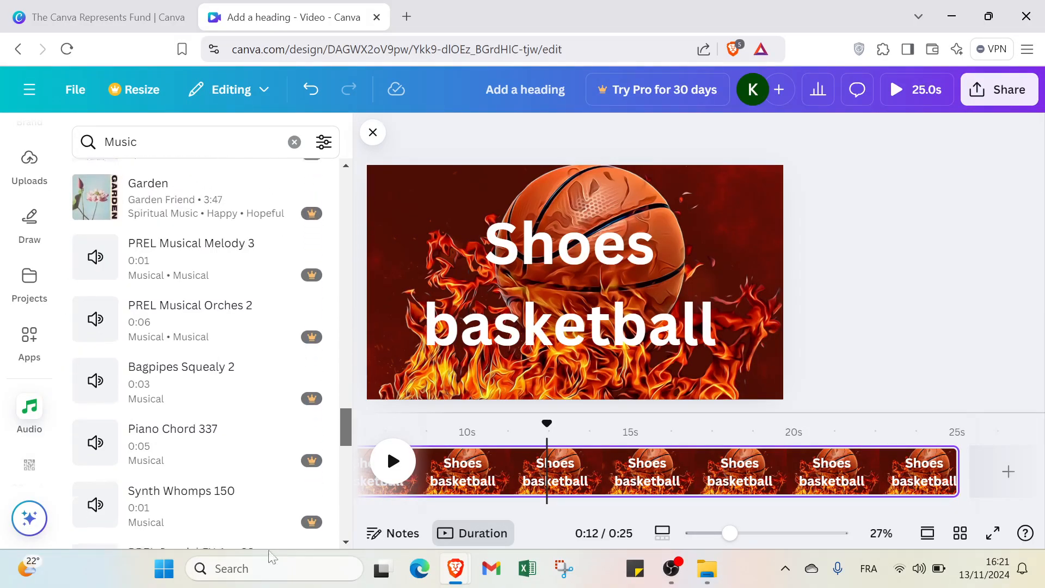
scroll(259, 479, "up", 10)
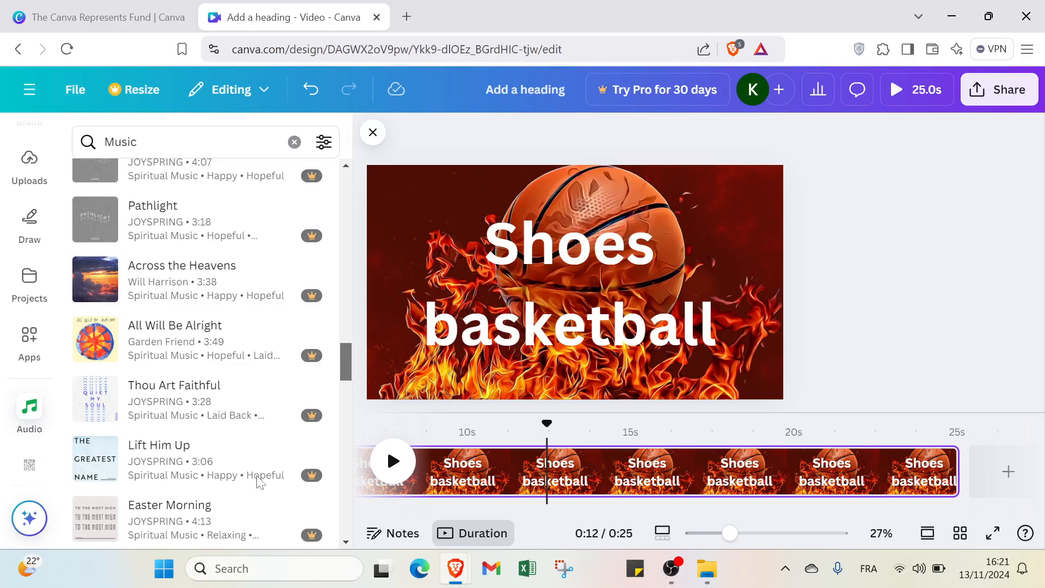
scroll(259, 479, "down", 10)
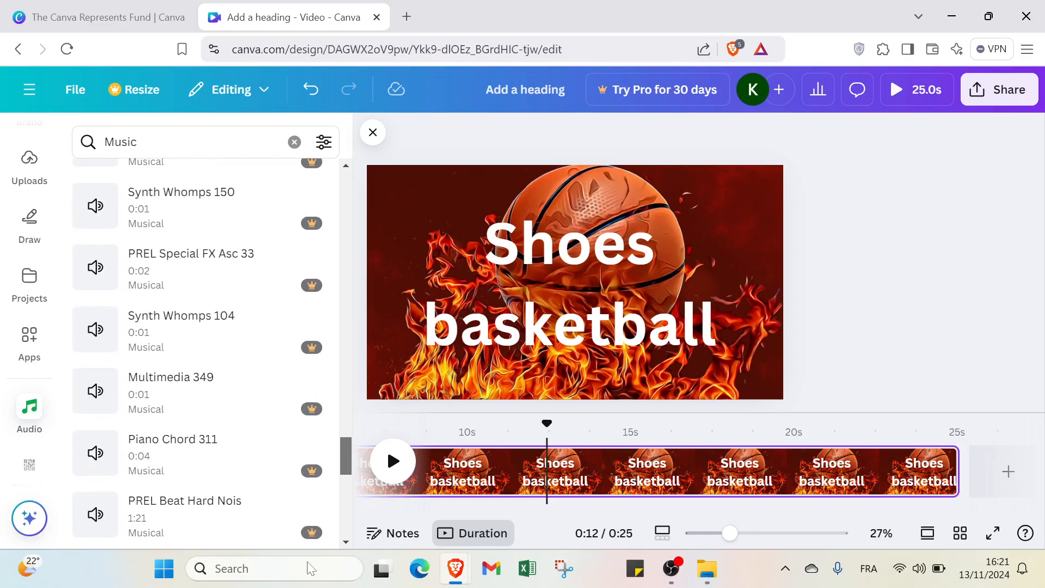
scroll(210, 413, "down", 10)
scroll(209, 404, "down", 14)
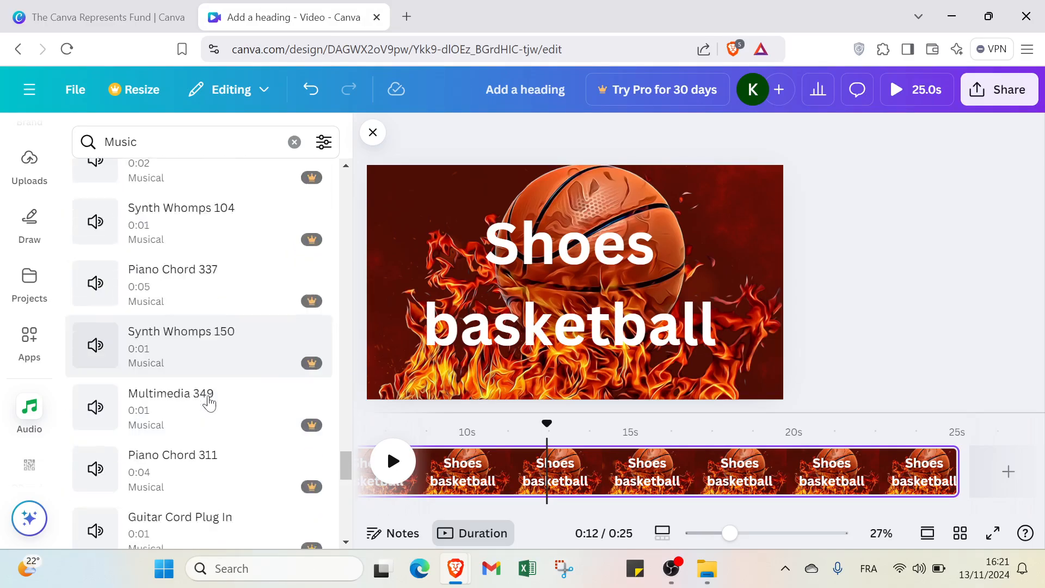
scroll(210, 401, "up", 1)
scroll(210, 401, "up", 10)
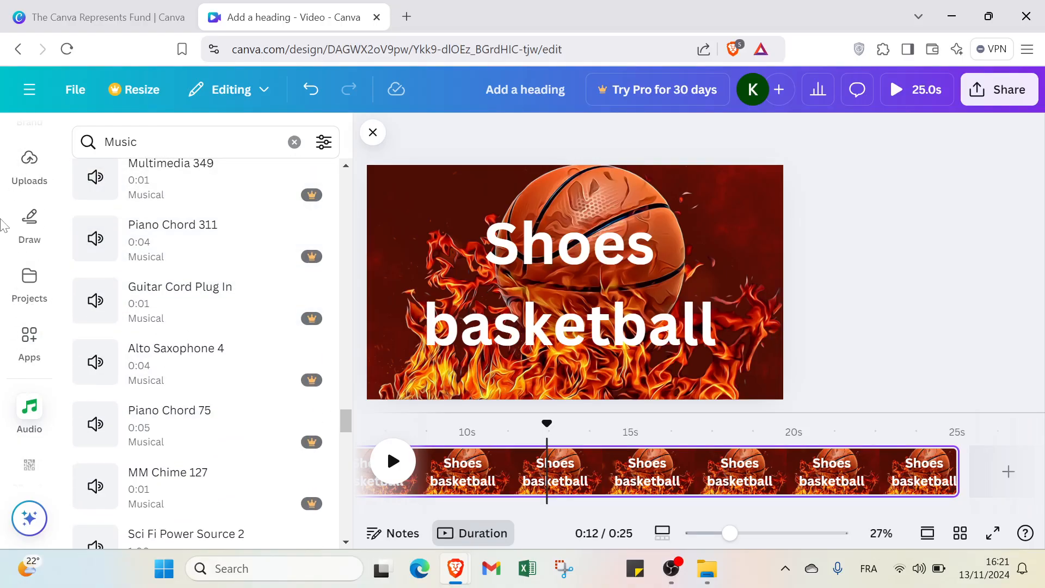
scroll(25, 212, "up", 4)
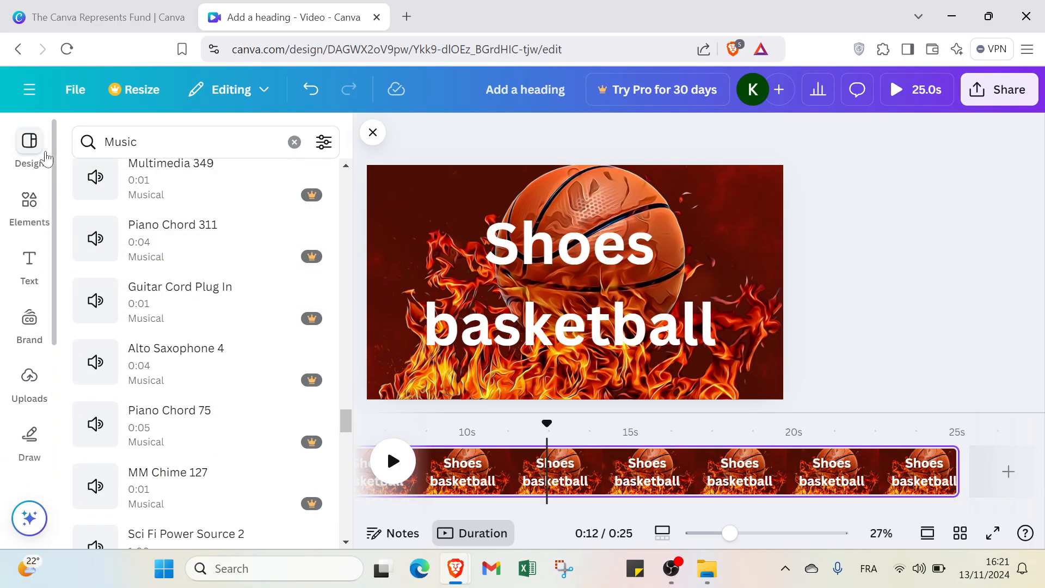
Step: Add a new page after the basketball page and place the uploaded black and red shoe image on it
left_click(34, 155)
left_click(30, 380)
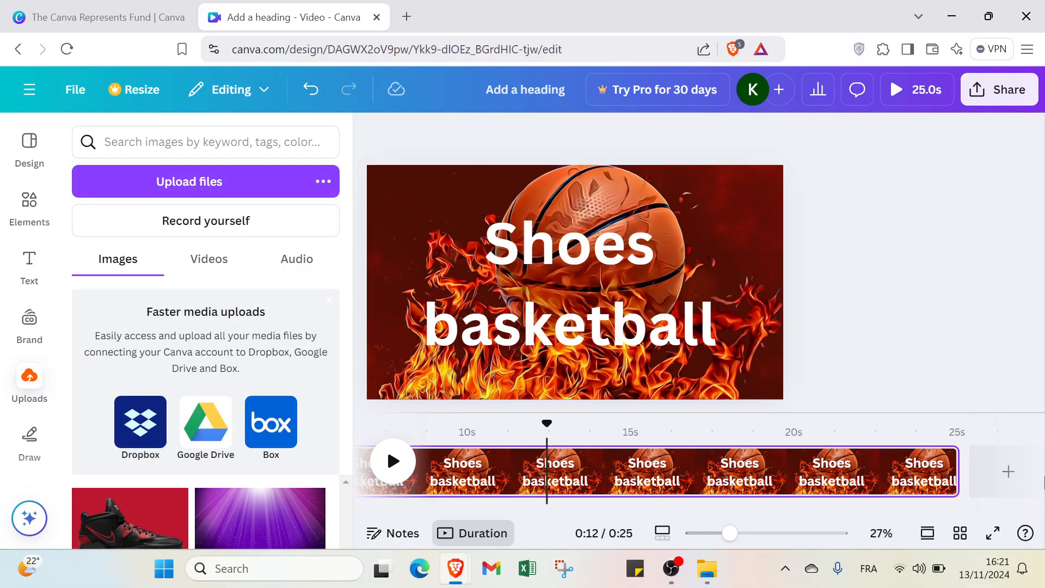
left_click(1008, 471)
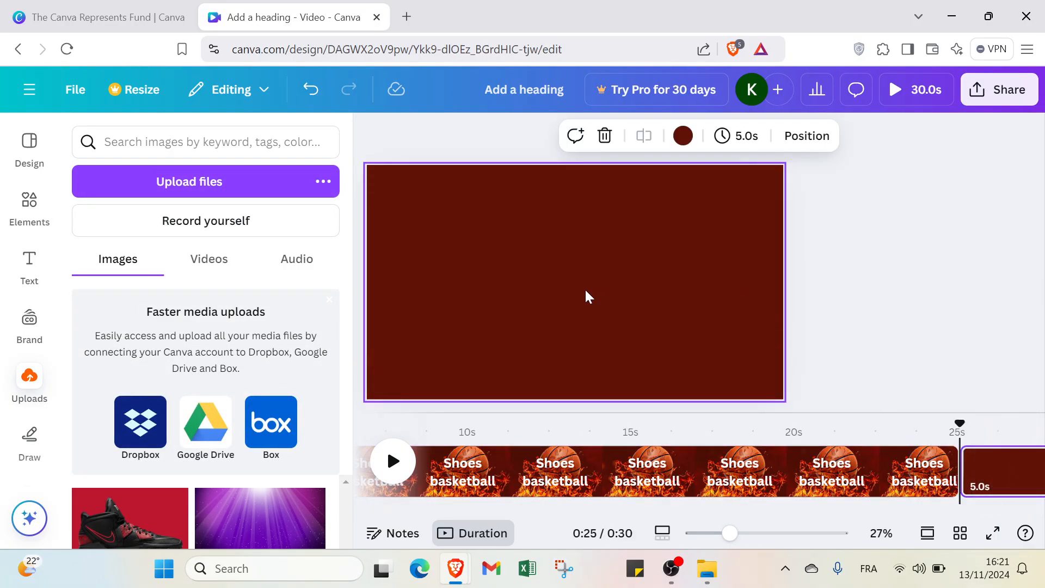
left_click(144, 507)
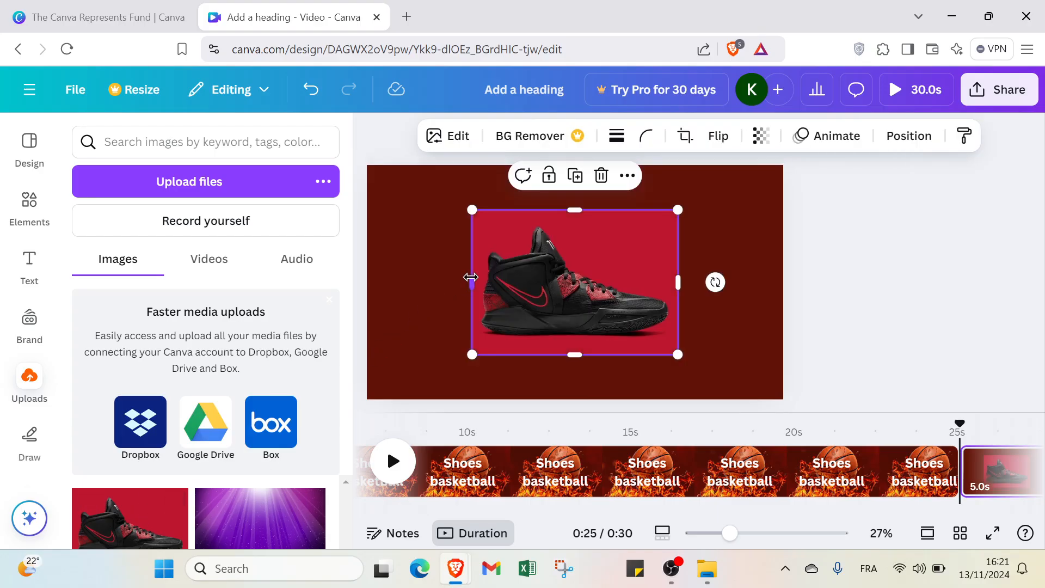
Step: Extend all four sides of the shoe image to the page edges so it fills the whole page
left_click_drag(471, 278, 370, 281)
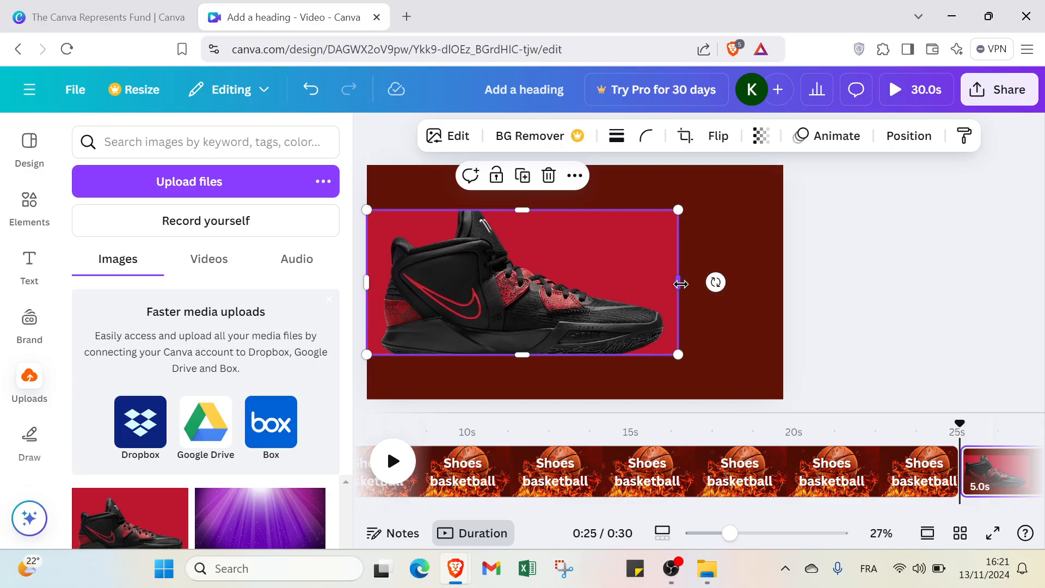
left_click_drag(680, 284, 774, 307)
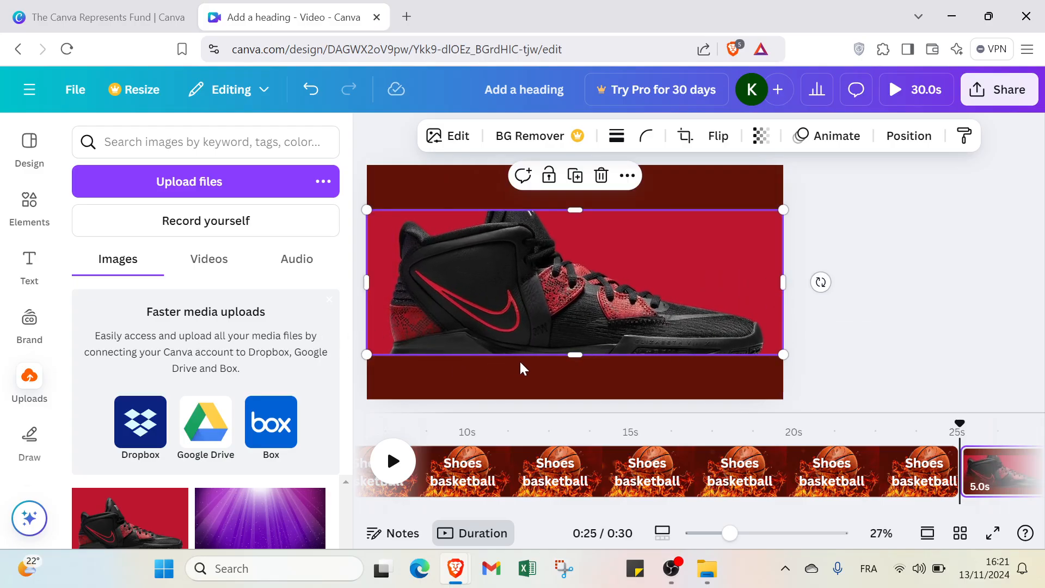
left_click_drag(577, 357, 560, 401)
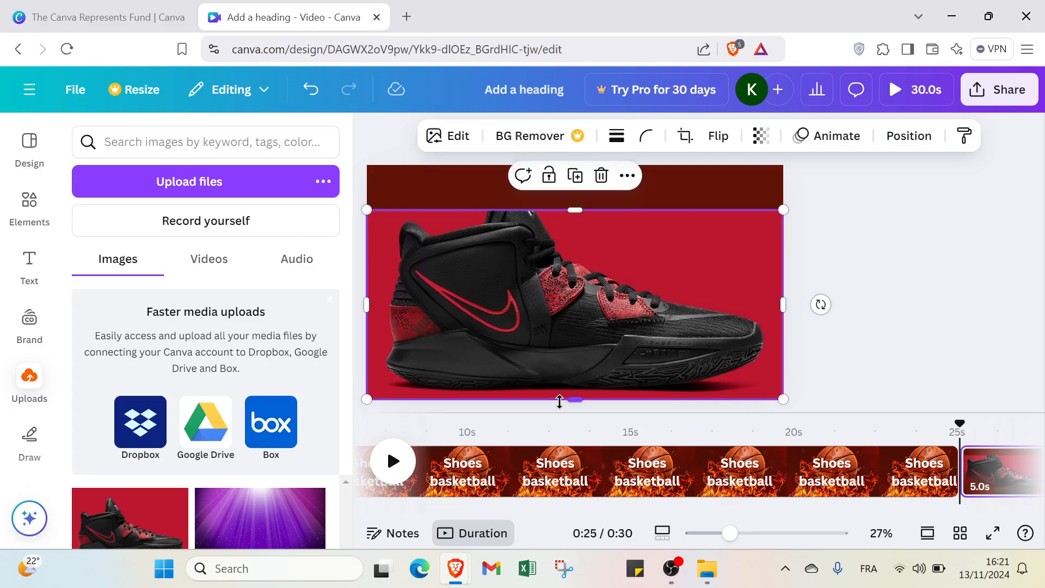
left_click_drag(570, 209, 566, 166)
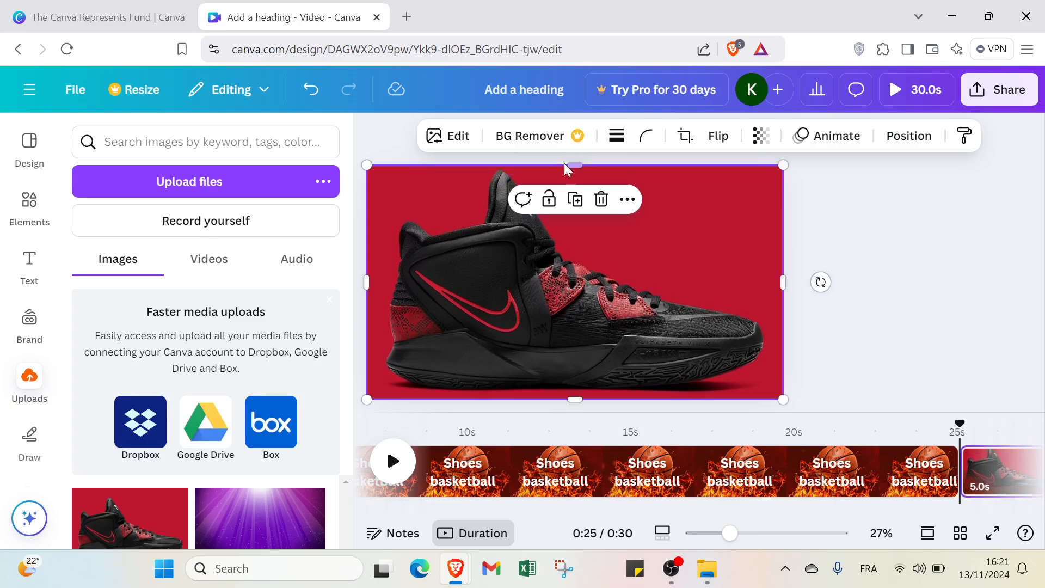
left_click(937, 226)
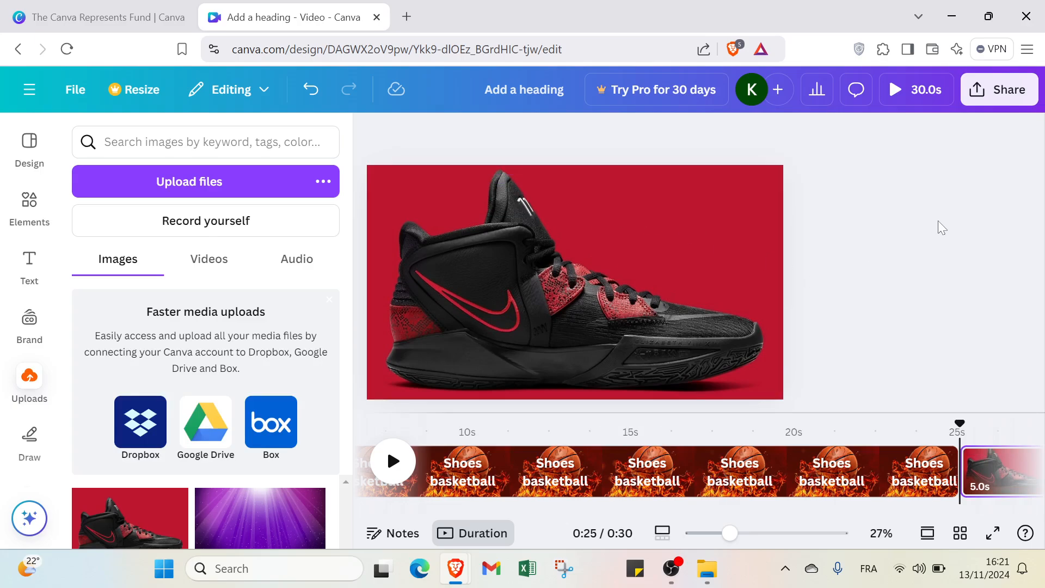
Step: Preview the video twice, skipping ahead towards the change from the basketball page to the shoe page, and close the preview each time
left_click(914, 98)
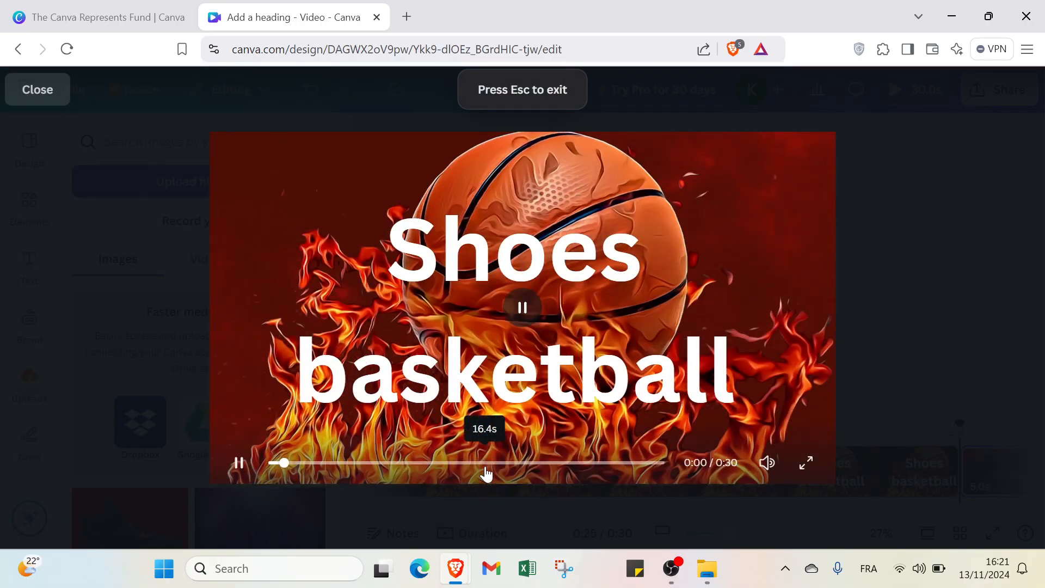
left_click_drag(486, 467, 542, 470)
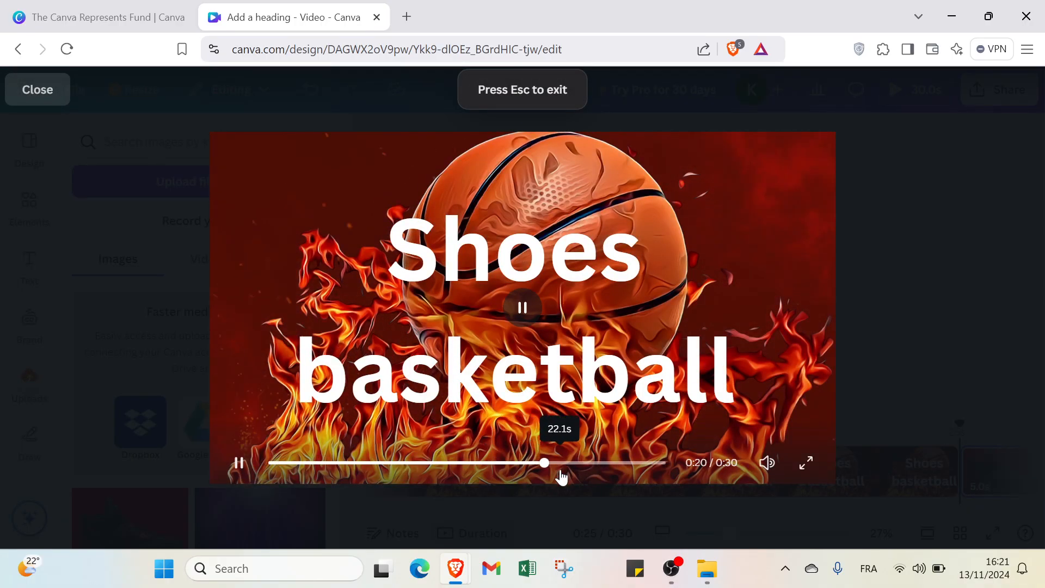
left_click(598, 465)
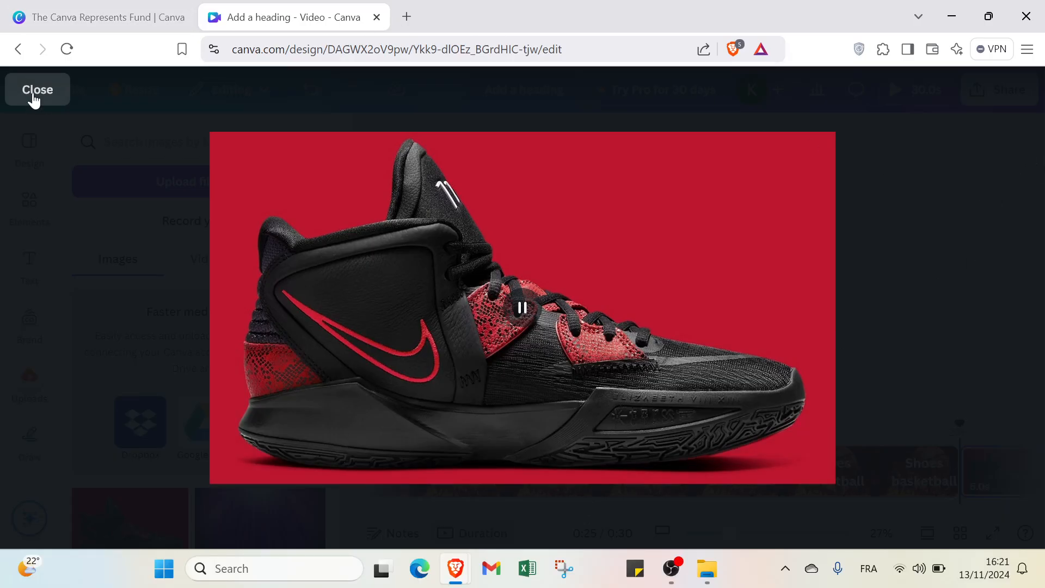
left_click(35, 98)
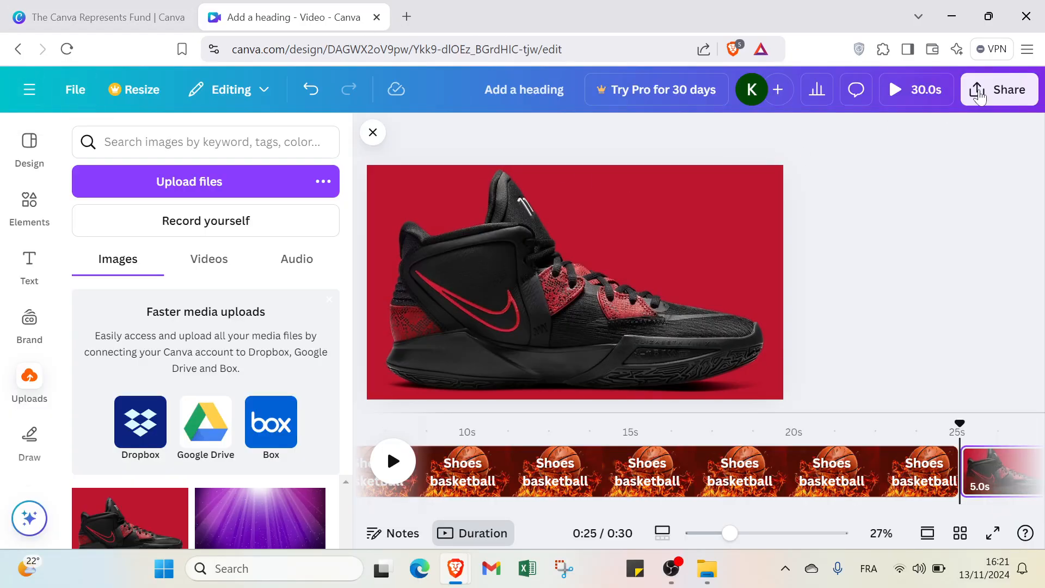
left_click(933, 88)
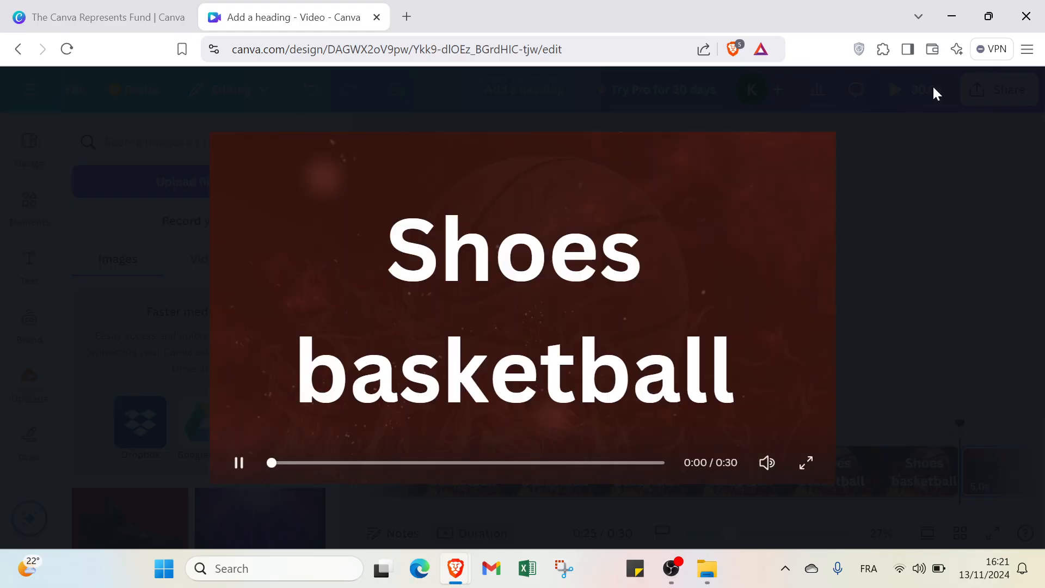
left_click(566, 464)
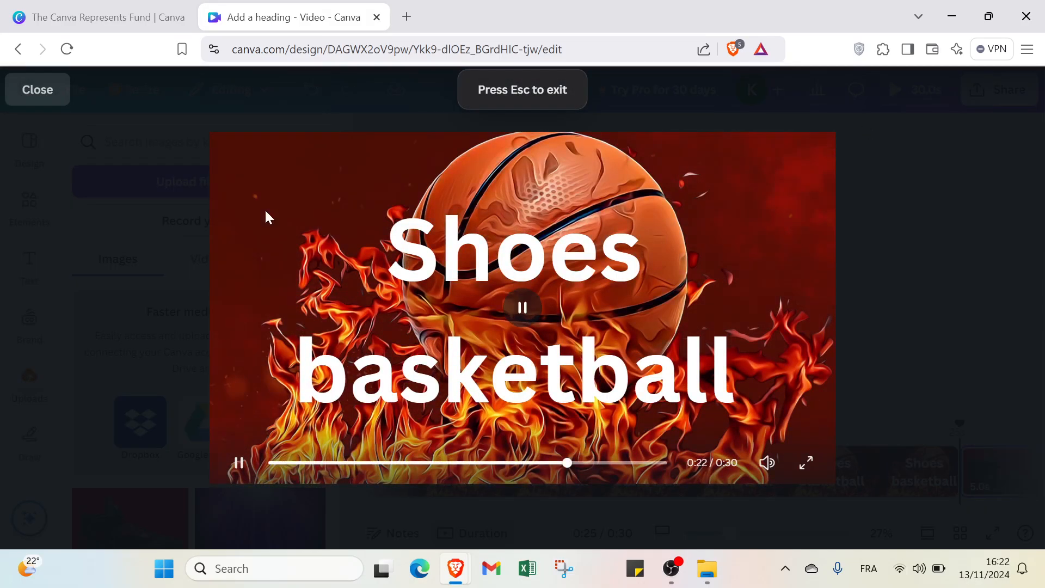
left_click(32, 96)
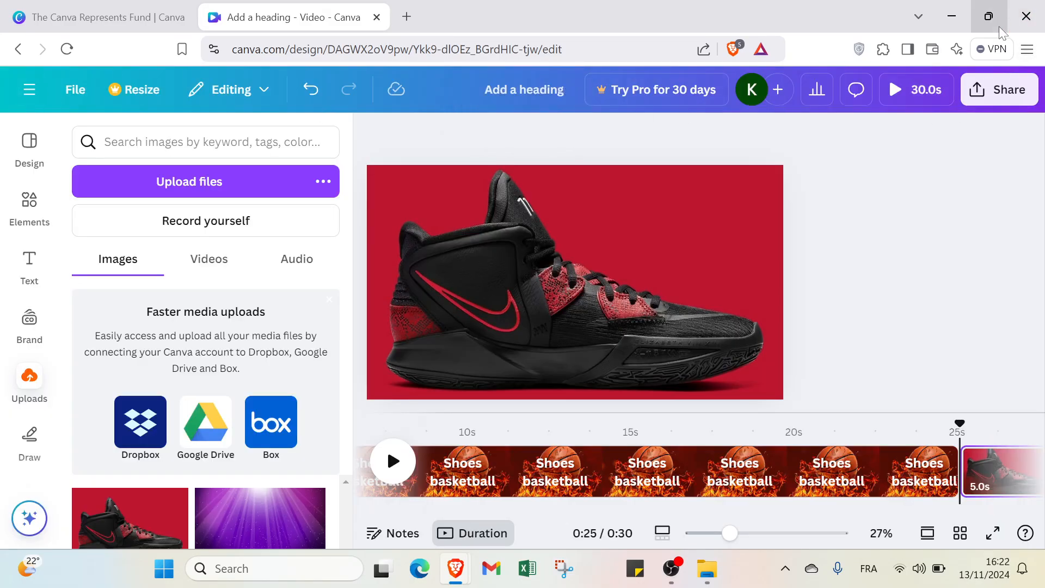
Step: Review the design's sharing options, including the collaboration link access levels and the further ways to publish, and close them
left_click(999, 89)
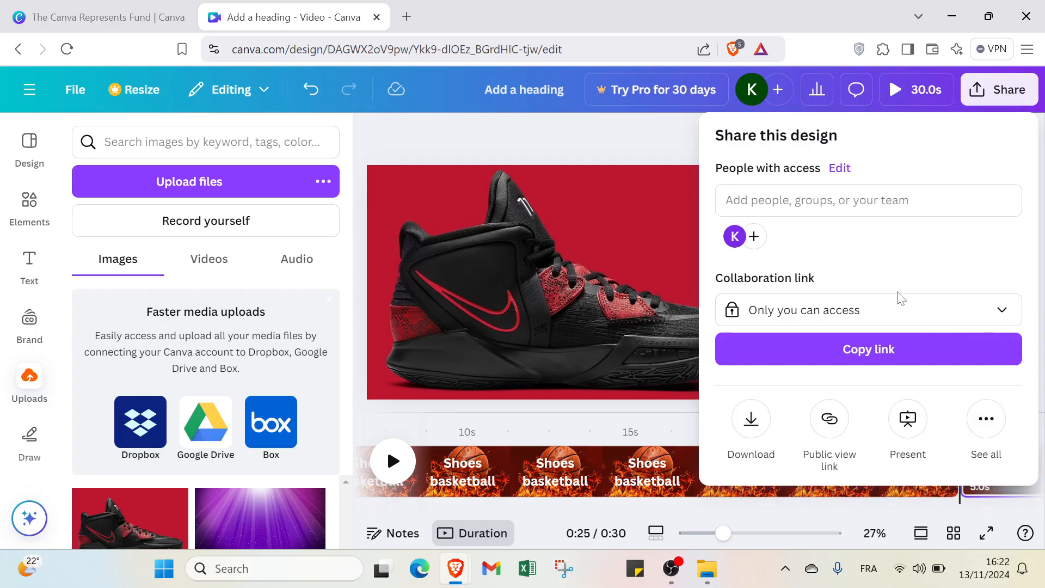
left_click(891, 311)
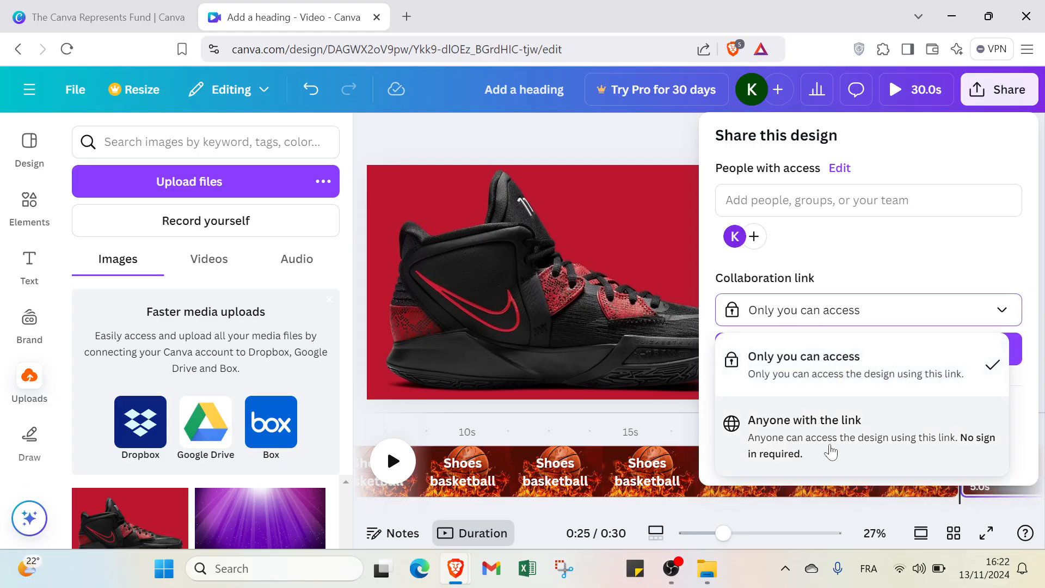
left_click(659, 353)
left_click(1021, 96)
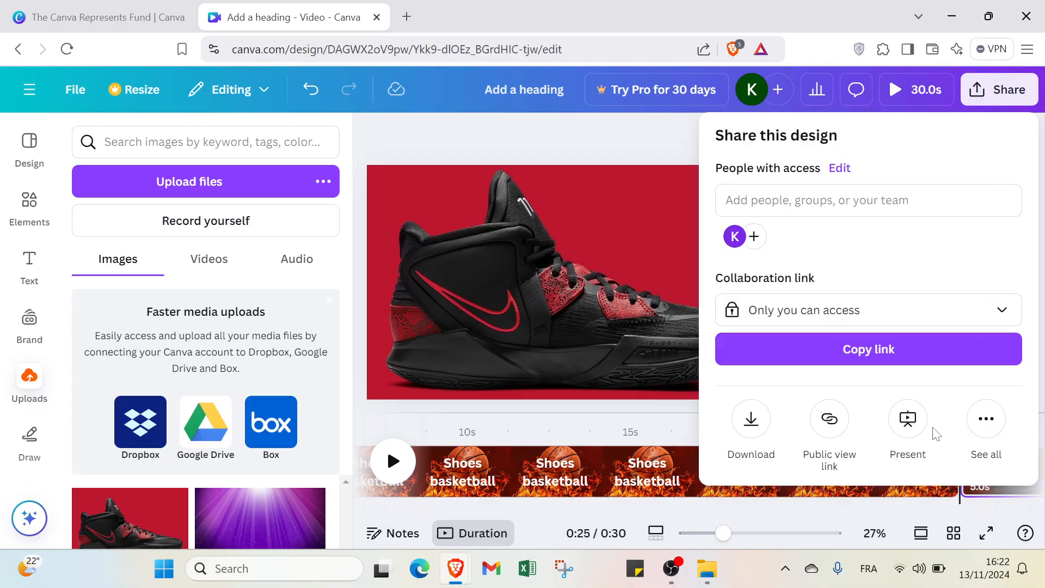
left_click(986, 422)
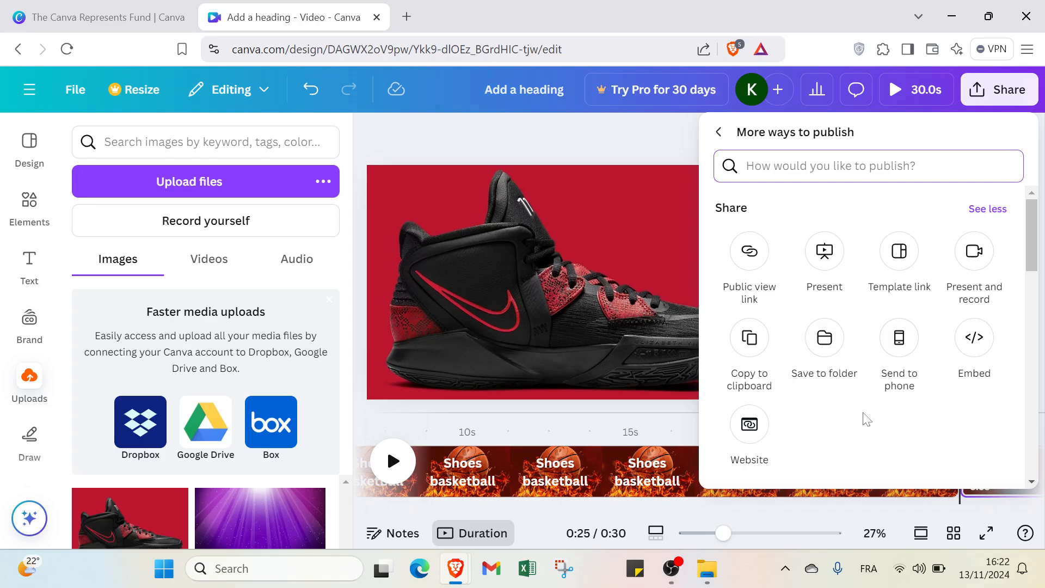
left_click(667, 322)
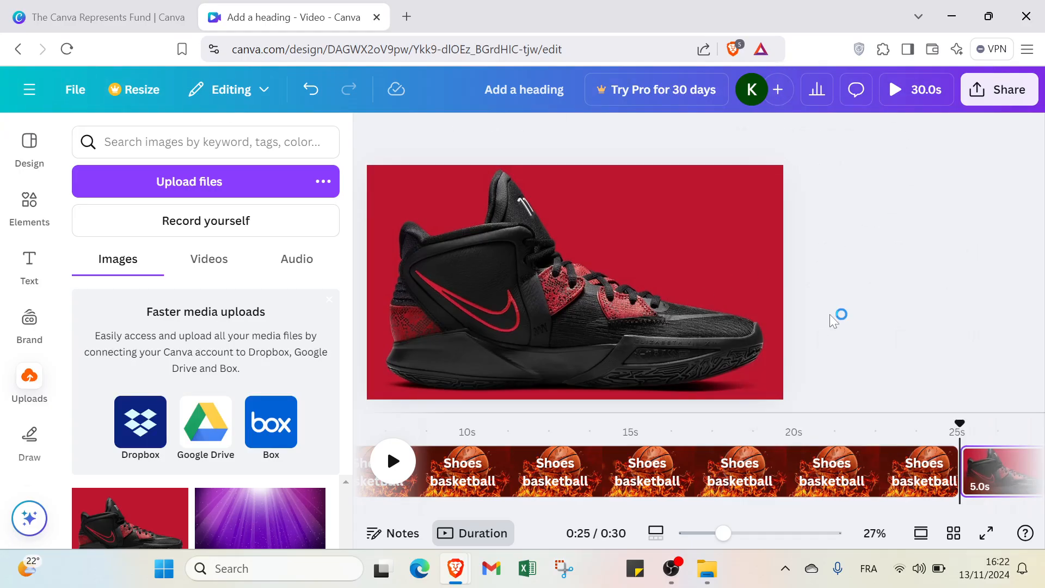
Step: Zoom the shoe page to 29% and look through the editor's full set of tool categories
left_click(753, 534)
left_click_drag(753, 534, 725, 534)
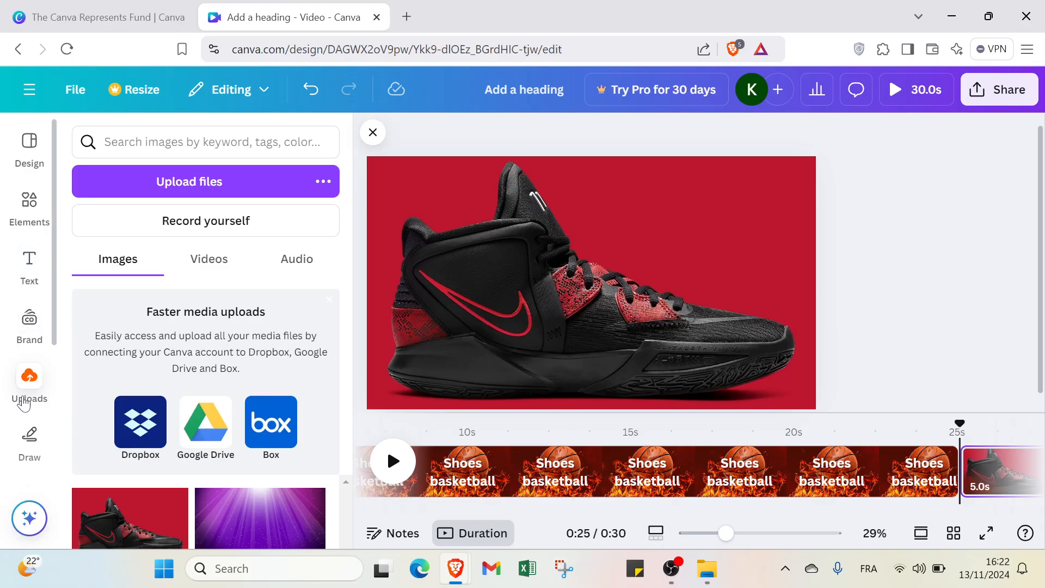
scroll(30, 391, "down", 4)
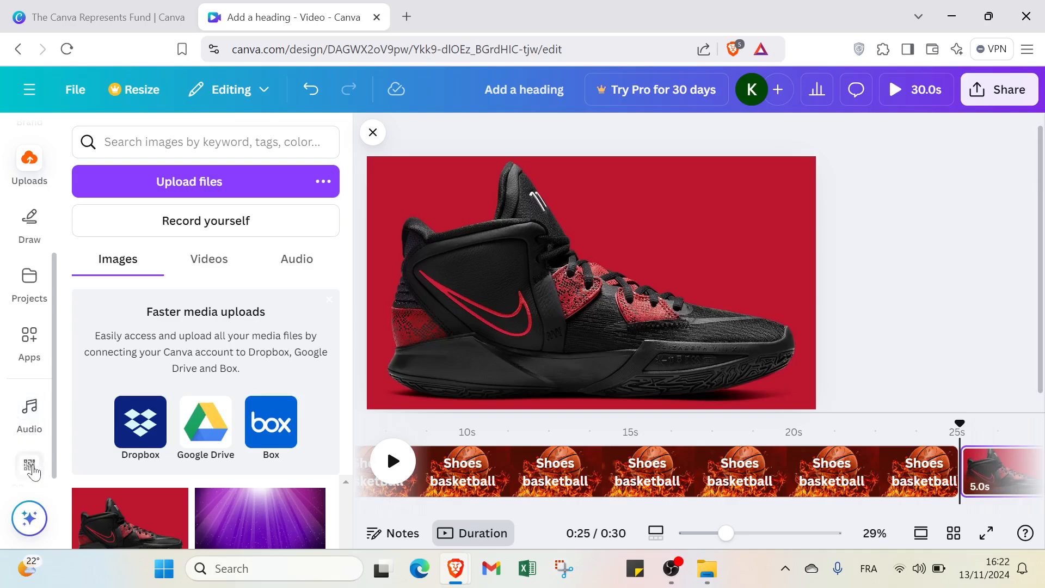
scroll(30, 460, "down", 1)
scroll(38, 215, "up", 3)
scroll(30, 207, "up", 3)
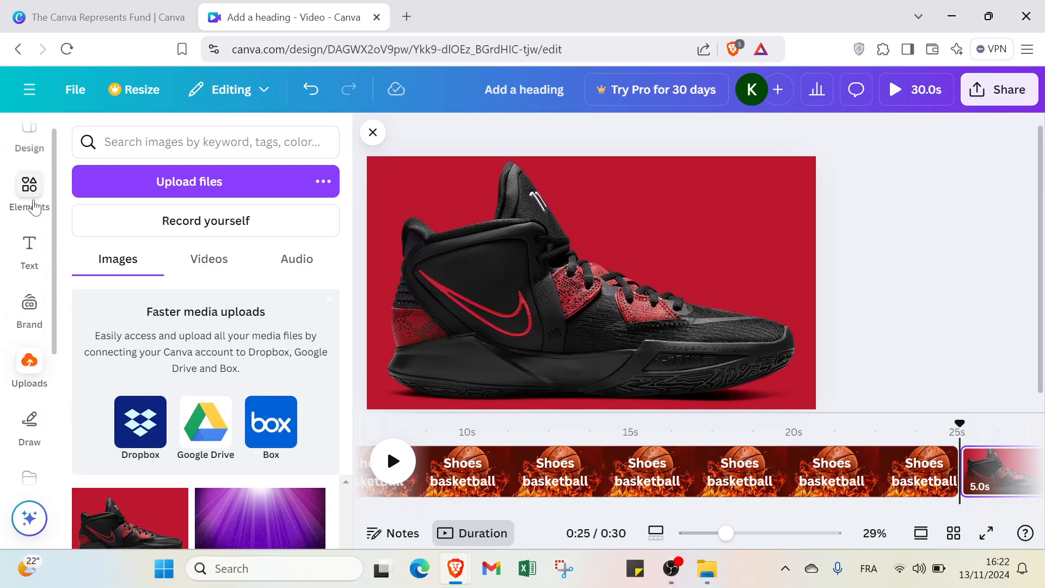
Step: Return from the basketball channel template's details to the design template results, and leave the editor for the Canva home page
left_click(30, 143)
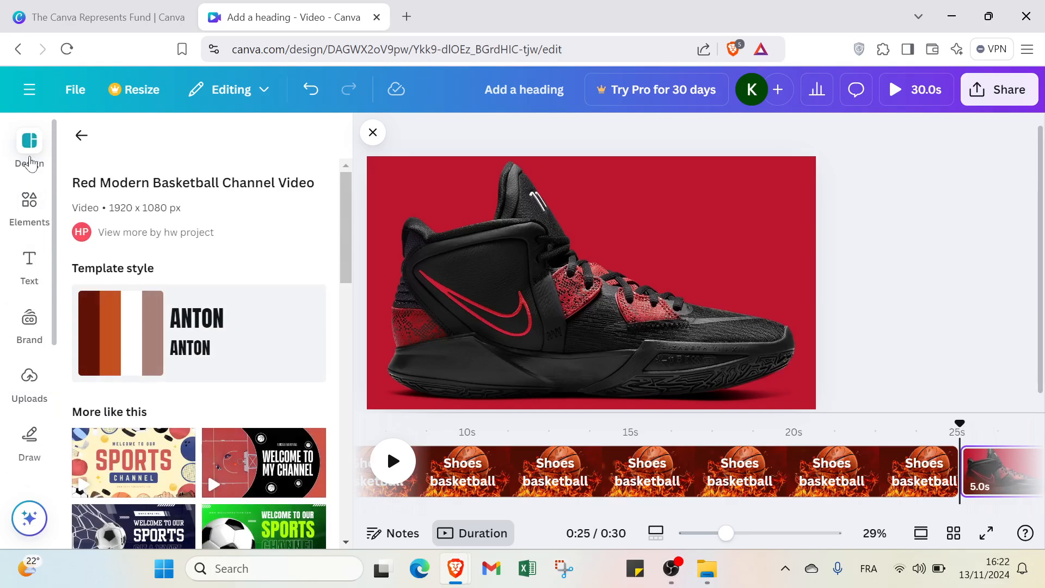
left_click(80, 135)
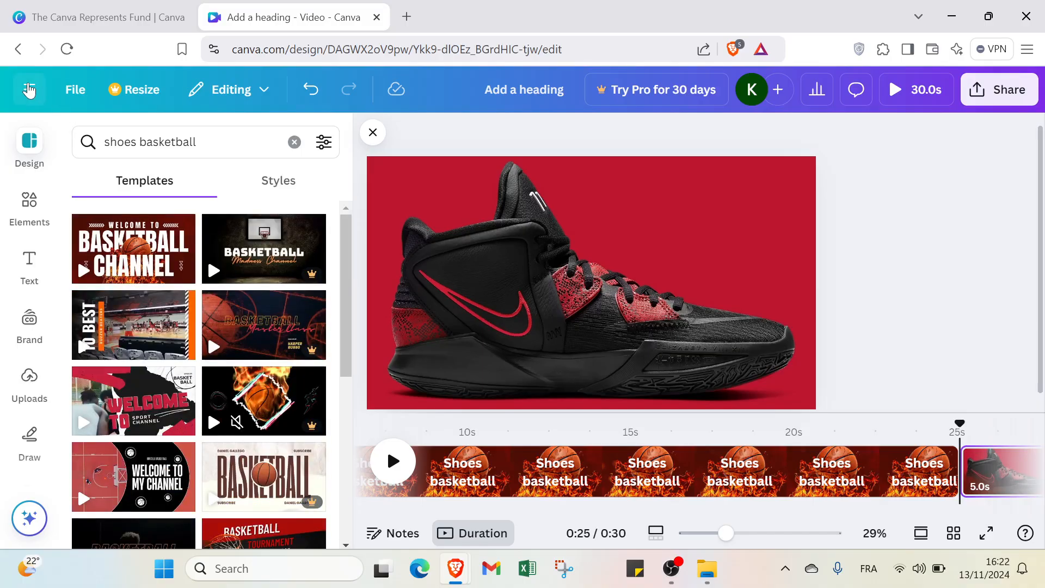
left_click(29, 89)
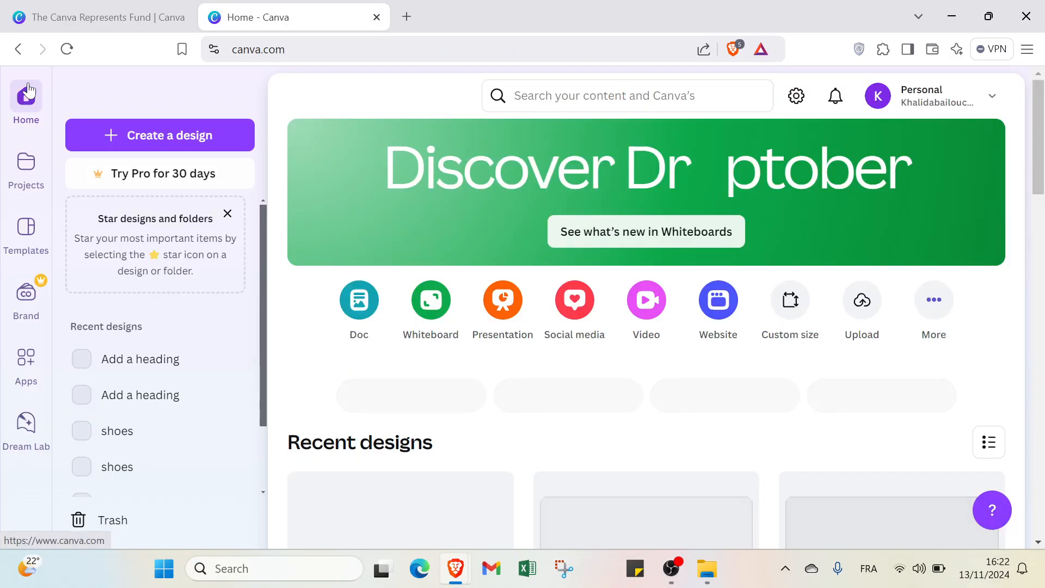
Step: Switch to the open Canva Represents Fund page and look over its introduction
left_click(79, 11)
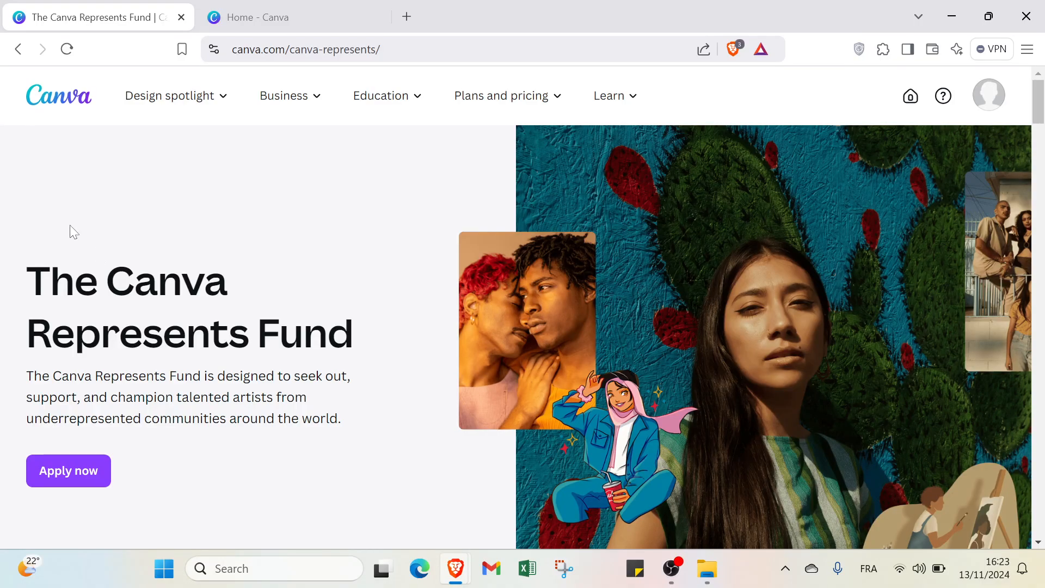
scroll(208, 220, "down", 5)
scroll(212, 221, "up", 5)
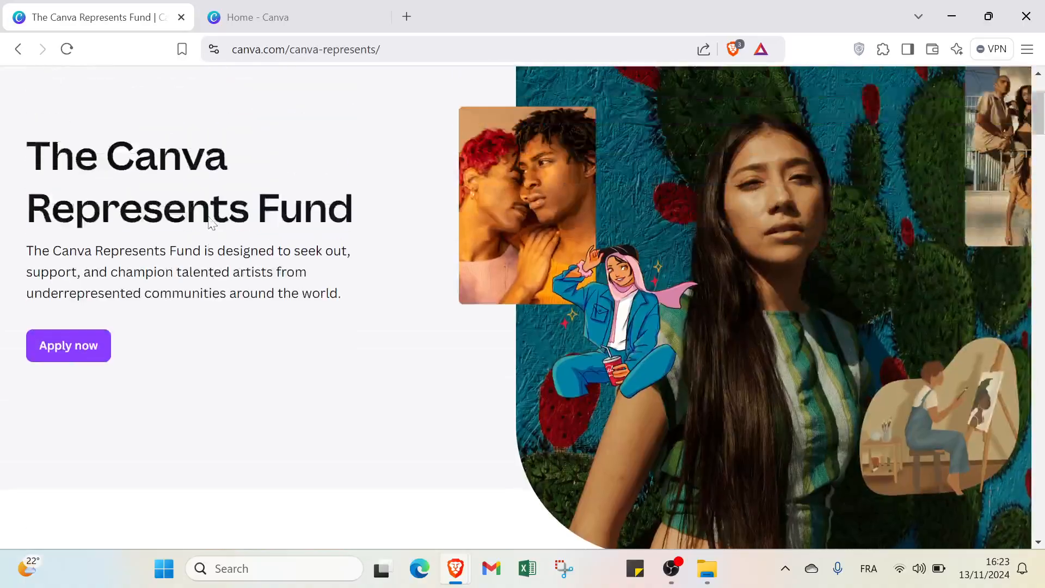